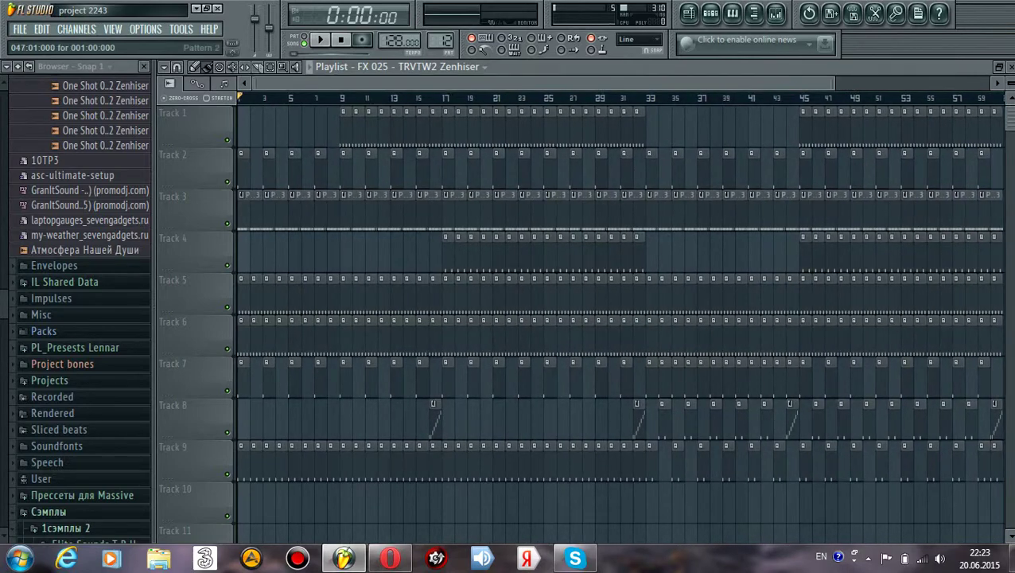
Switch the step sequencer to Pattern 1 and show the Master track's effects in the mixer
left_click(709, 13)
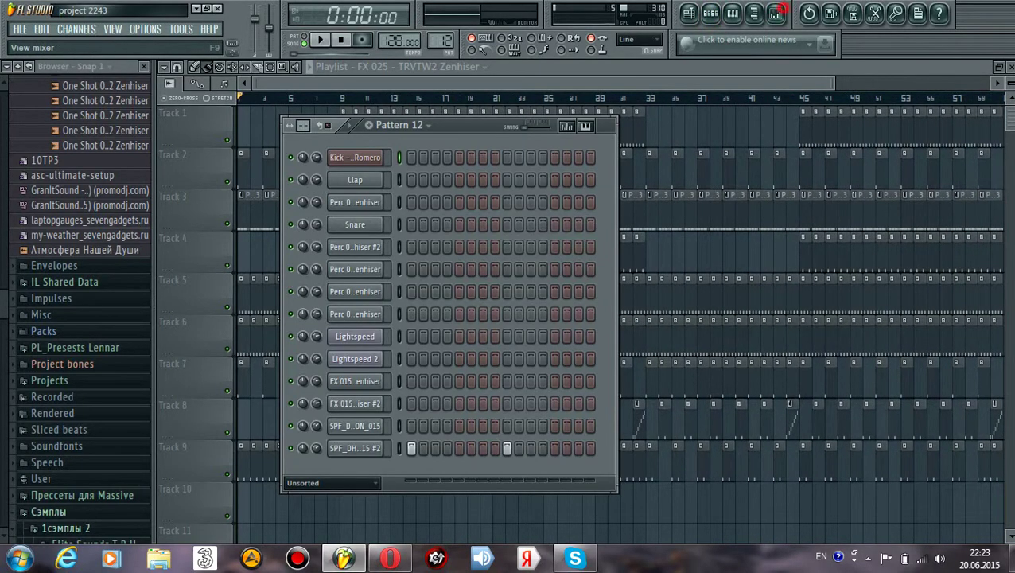
left_click(778, 11)
left_click(707, 12)
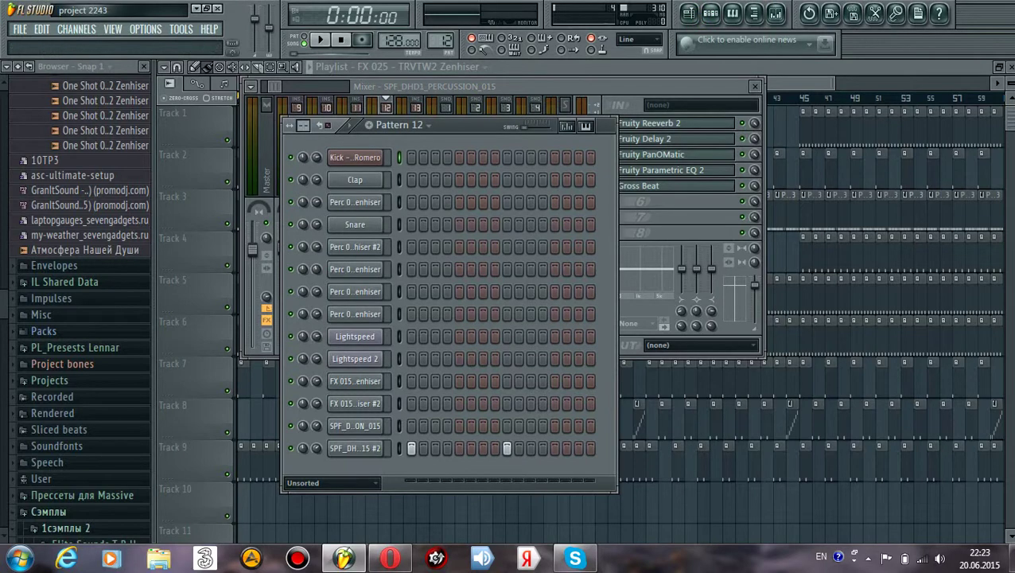
left_click_drag(440, 42, 440, 83)
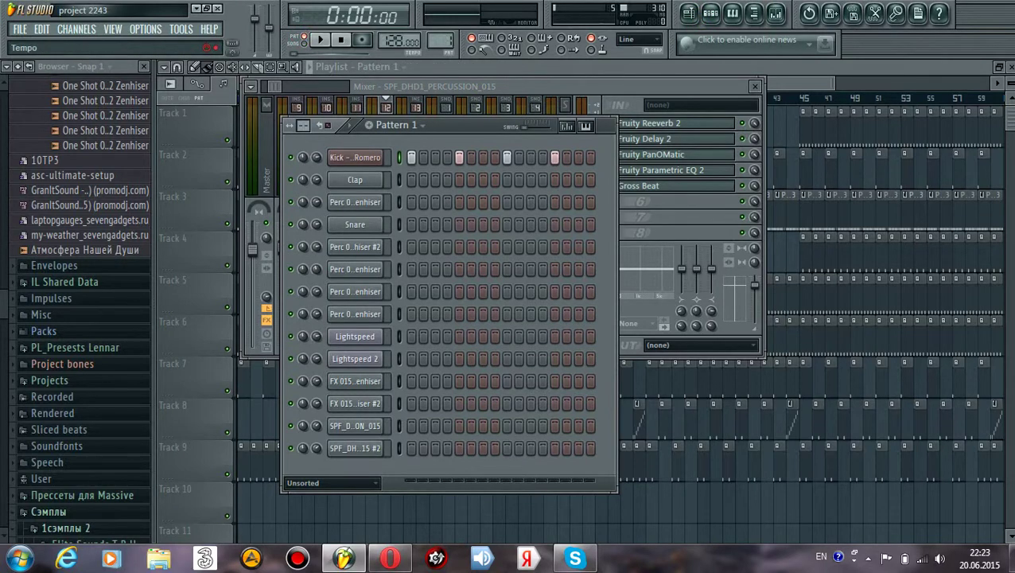
left_click(775, 13)
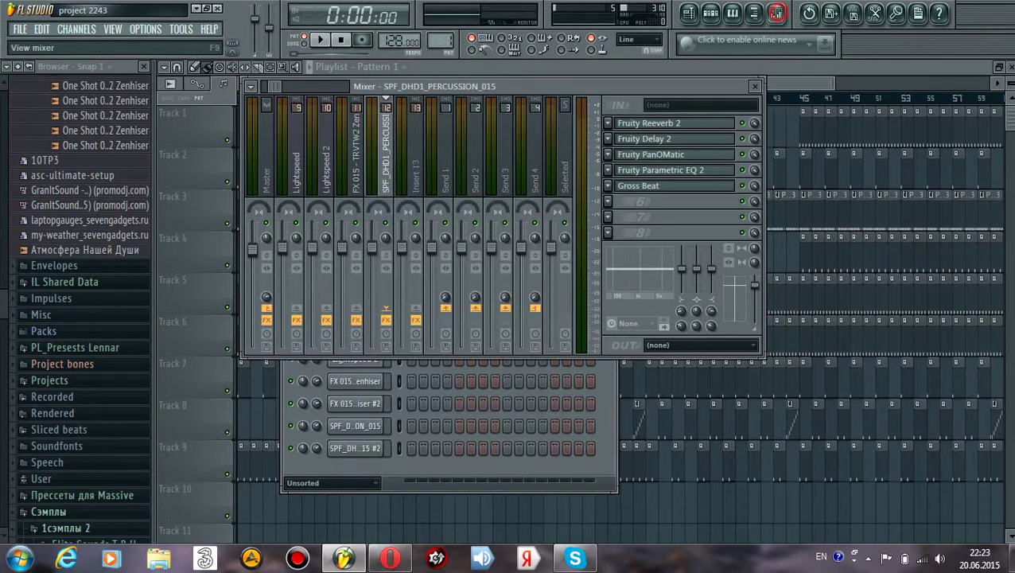
left_click(254, 249)
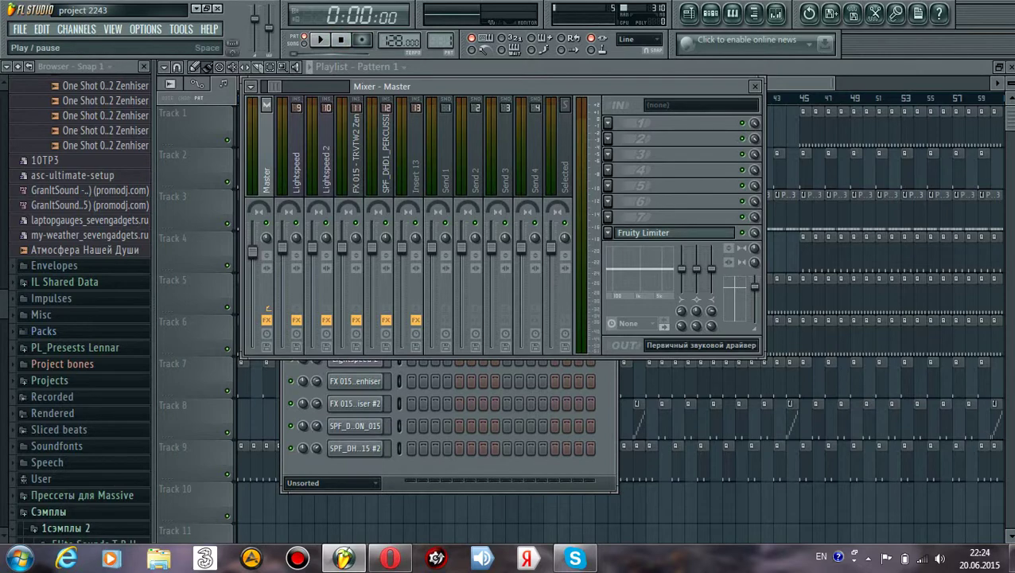
Play Pattern 1 and examine the Kick - Nicky Romero synth settings from the step sequencer
left_click(321, 40)
left_click(710, 14)
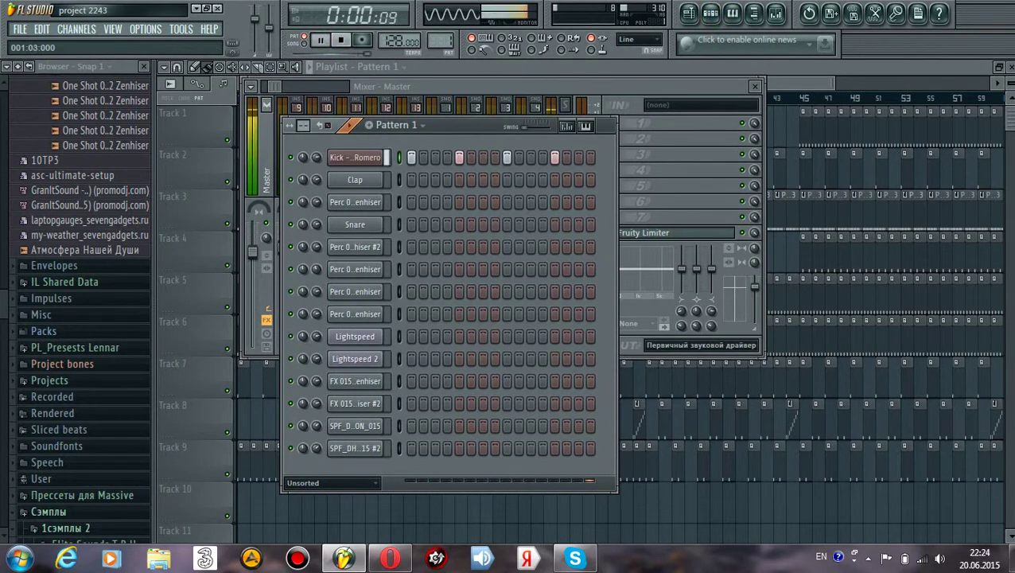
left_click(355, 157)
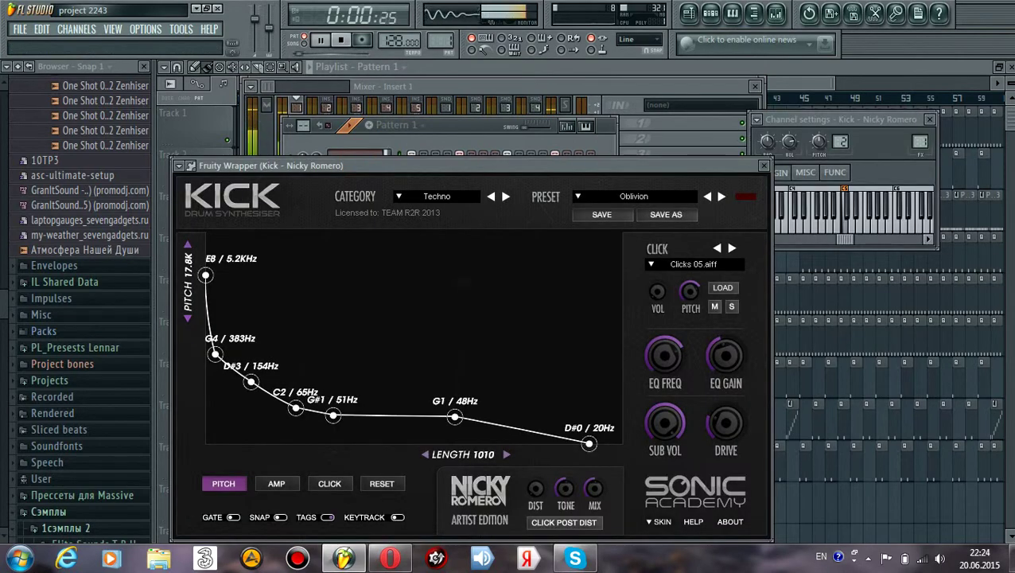
left_click(764, 166)
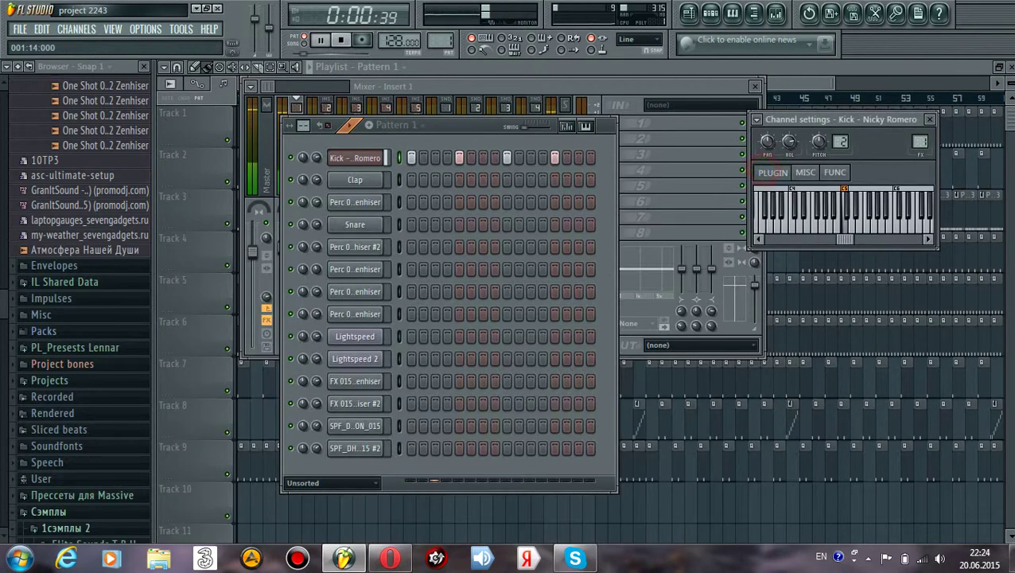
Switch to Pattern 2 and inspect the Perc 010 channel's sampler settings and mixer effects
left_click_drag(440, 40, 440, 33)
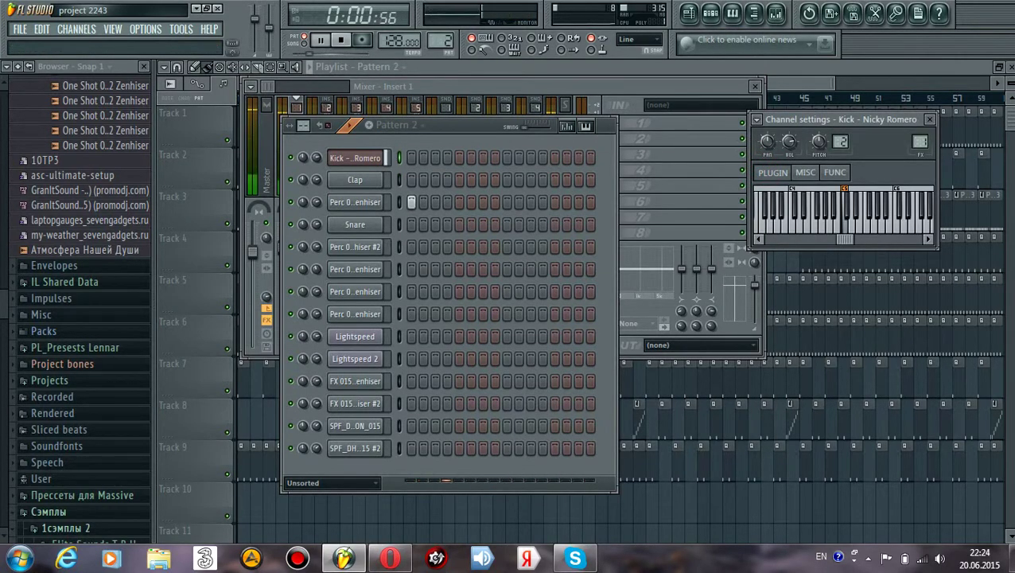
key("space")
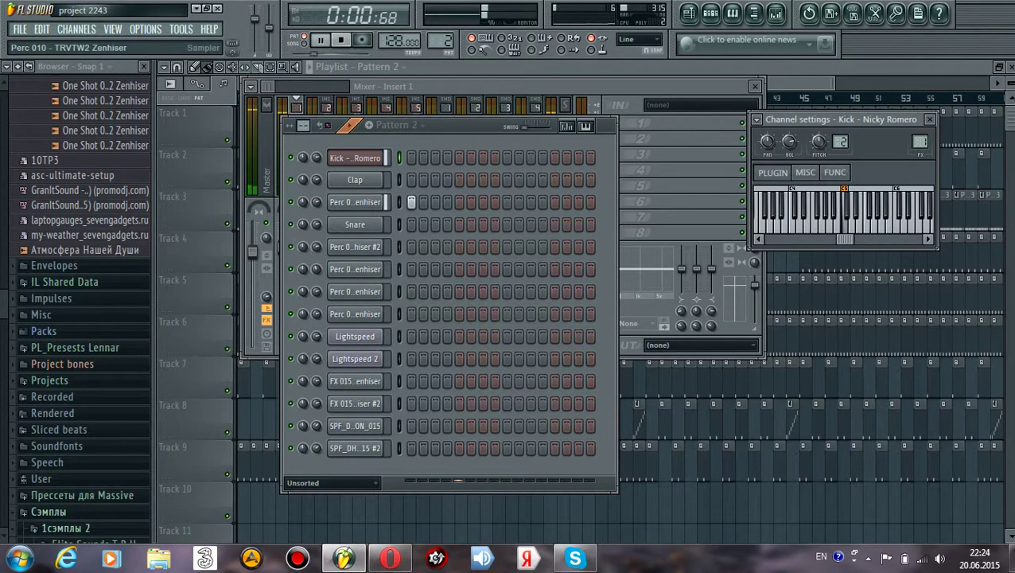
left_click(348, 202)
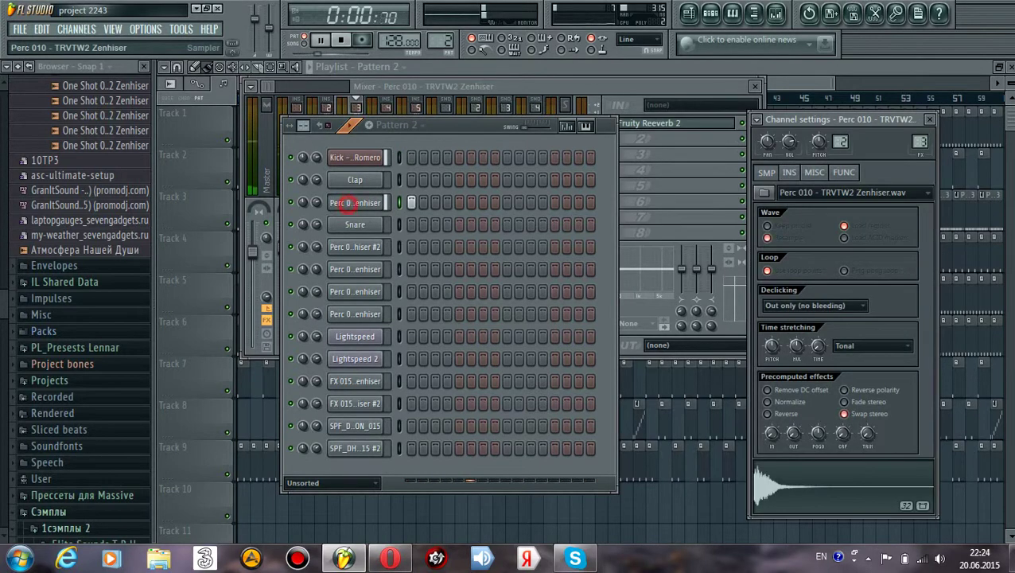
left_click(775, 13)
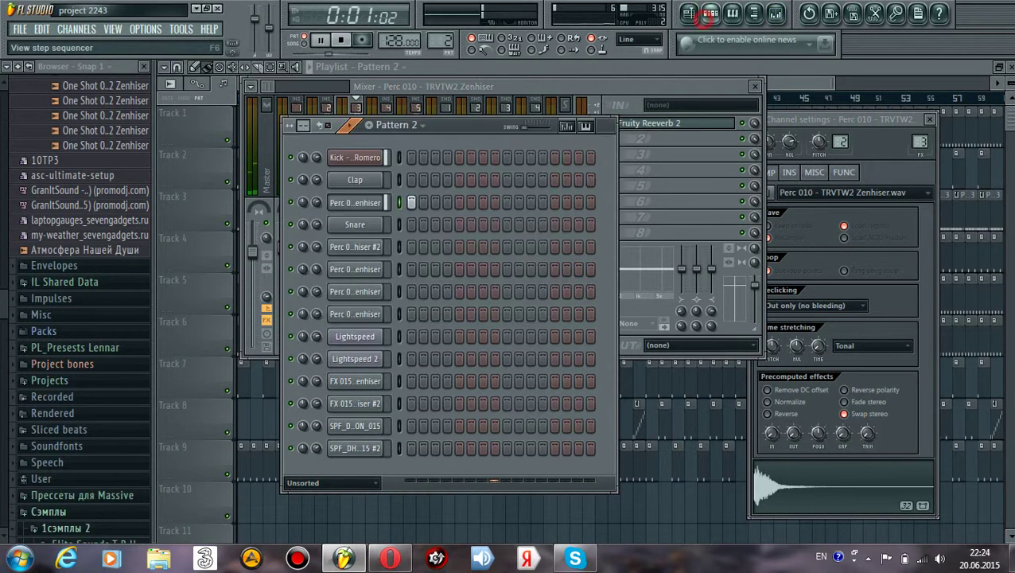
left_click(710, 12)
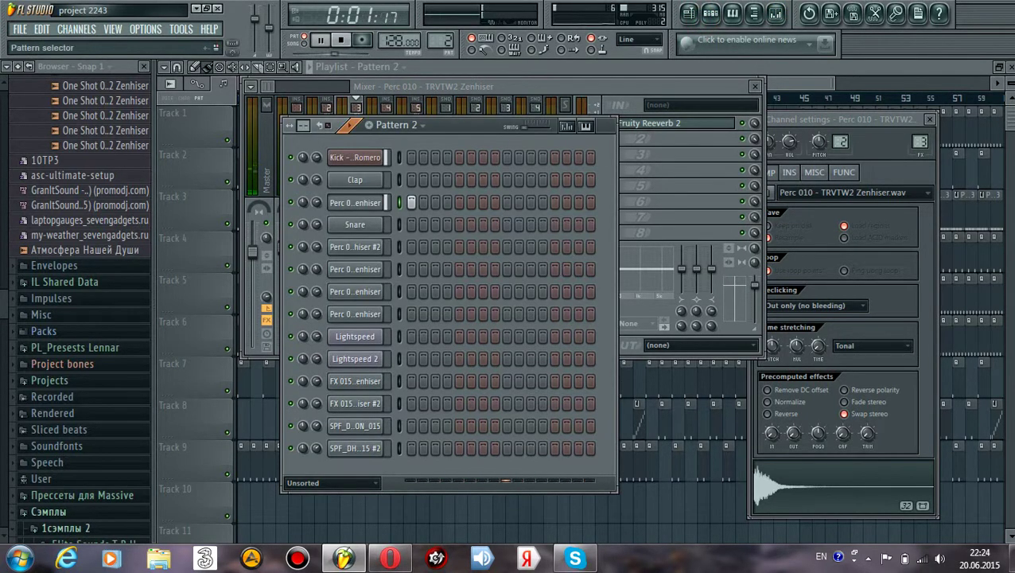
Switch to Pattern 3 and inspect the Perc 014 #2 channel's mixer effects, including the Fruity Delay 2 settings
scroll(440, 41, "up", 1)
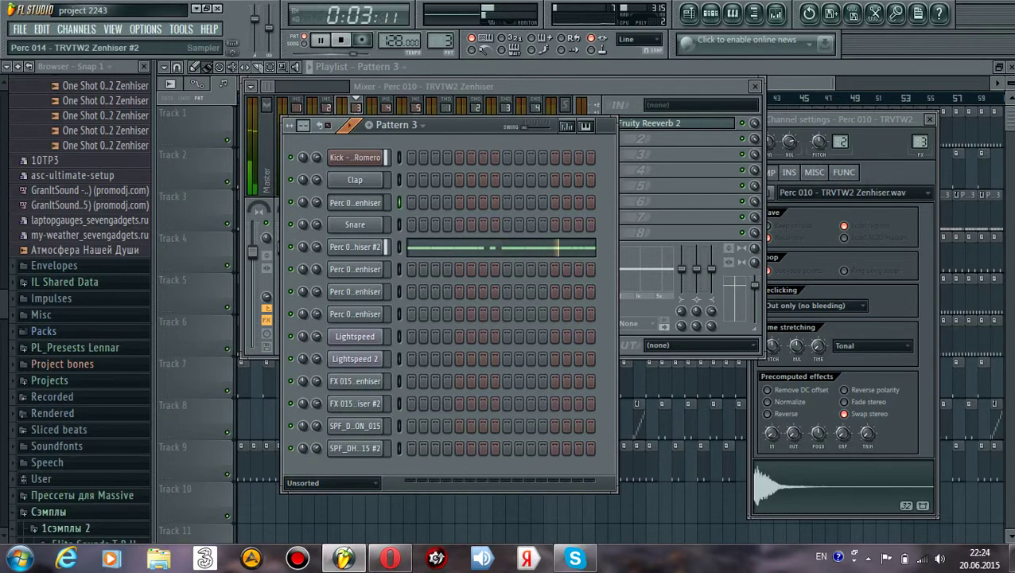
left_click(354, 247)
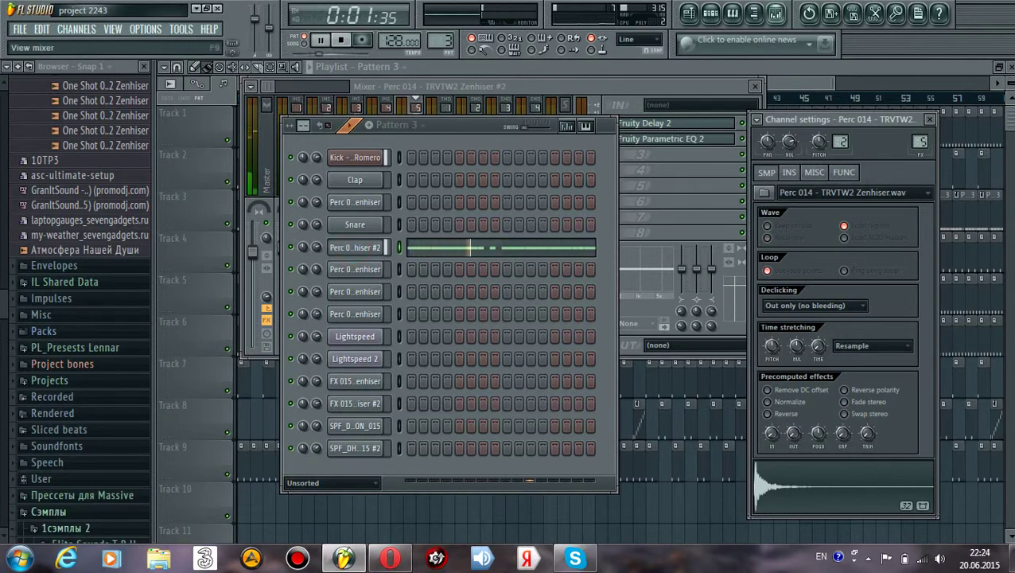
left_click(775, 13)
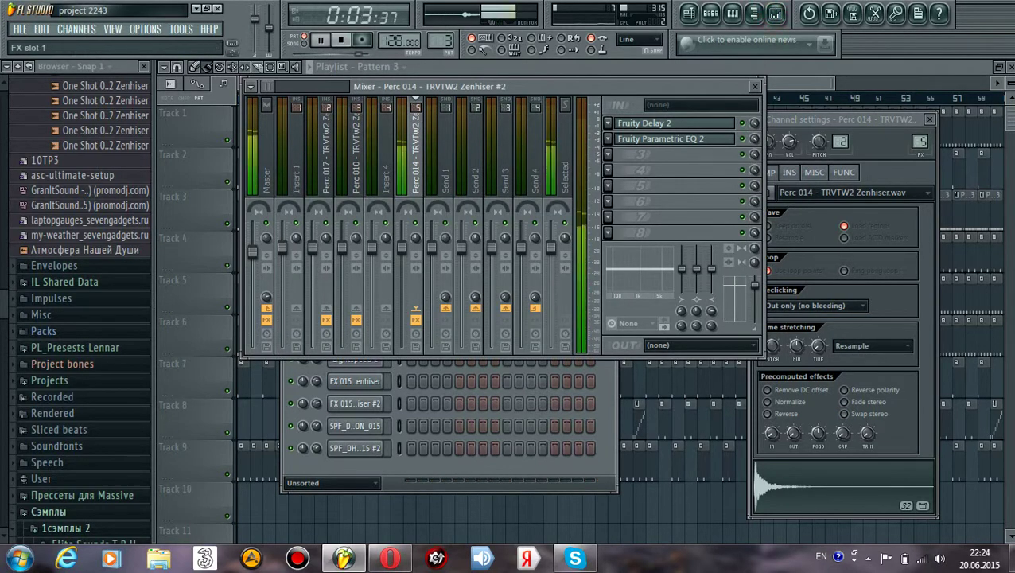
left_click(646, 122)
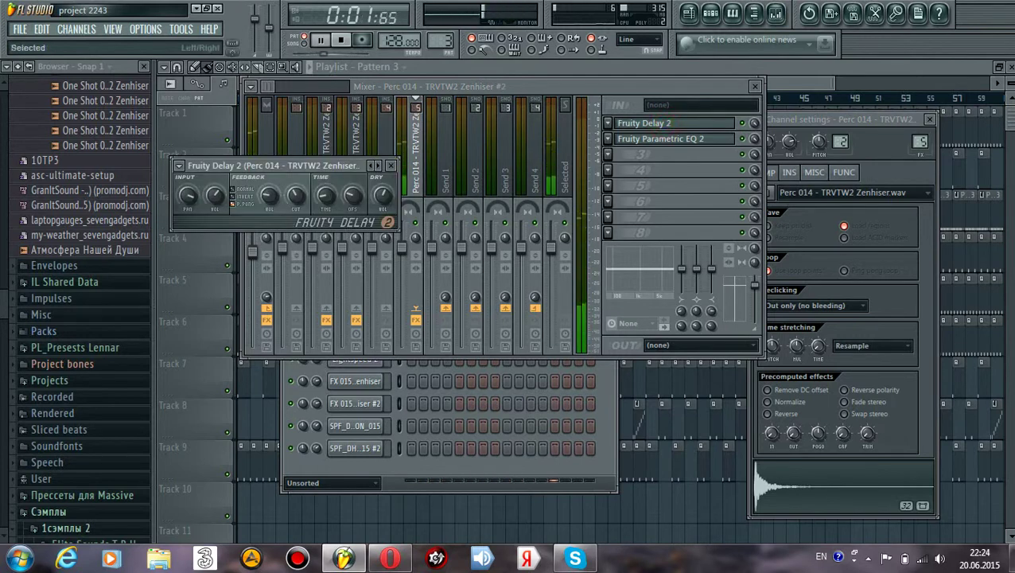
left_click(390, 166)
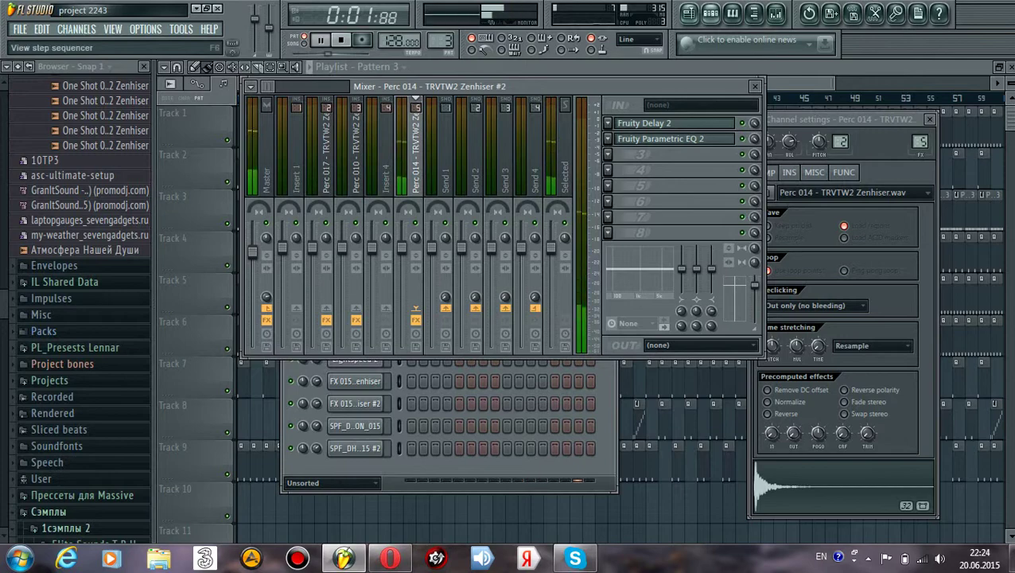
left_click(710, 13)
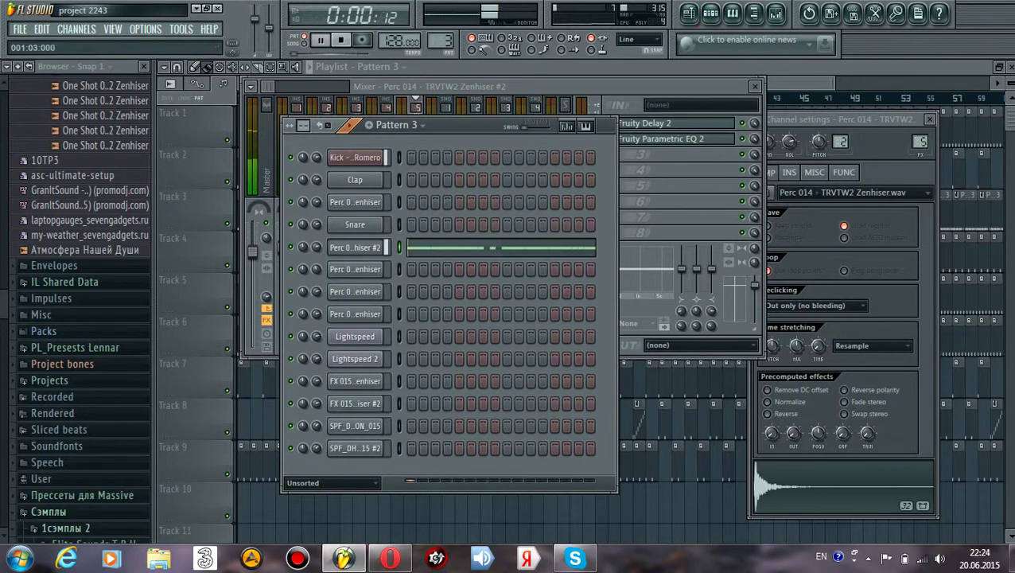
Examine the full note sequence of the Perc 014 #2 channel in the piano roll
left_click(427, 244)
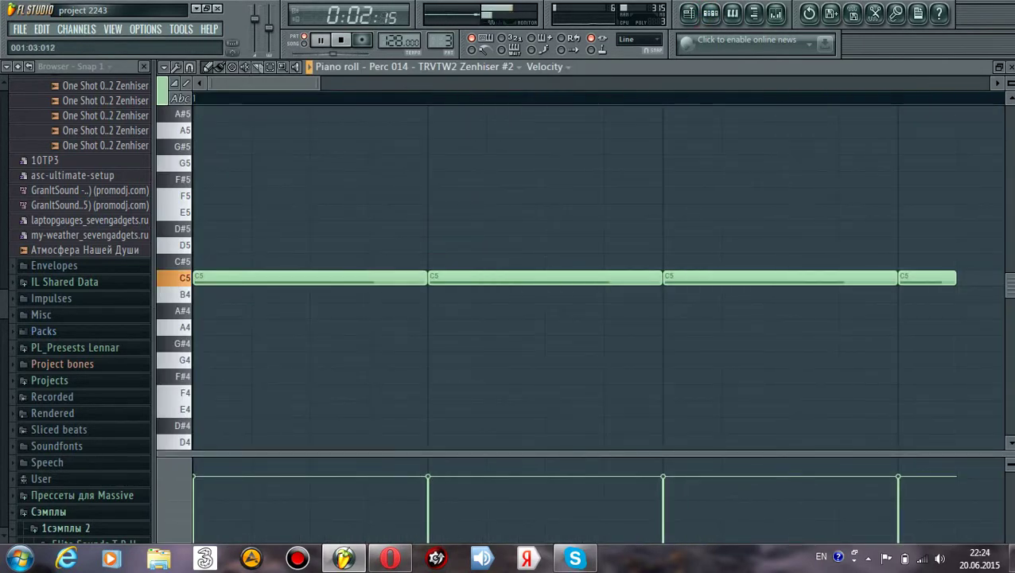
scroll(427, 244, "down", 5)
scroll(427, 244, "up", 1)
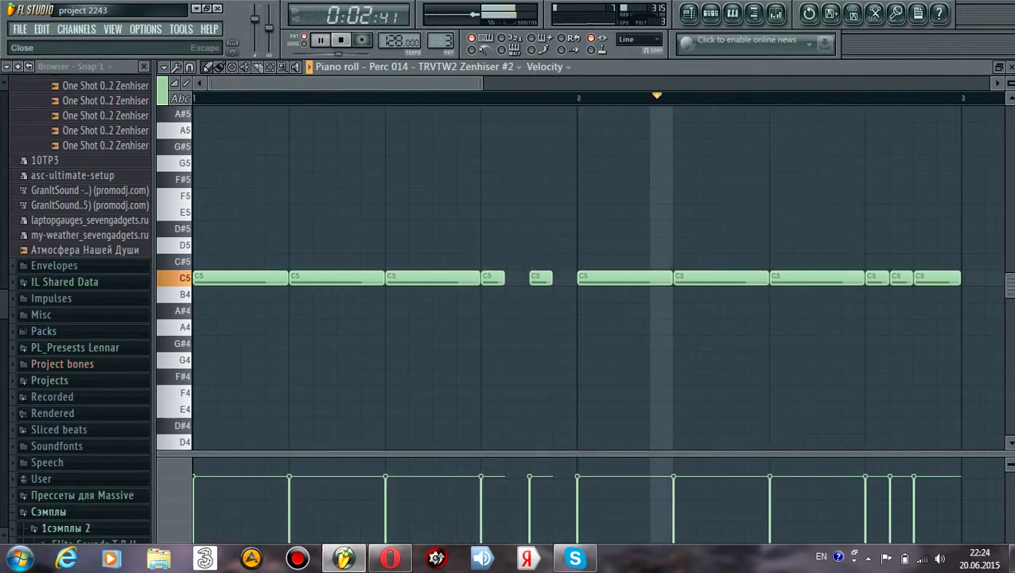
left_click(1010, 67)
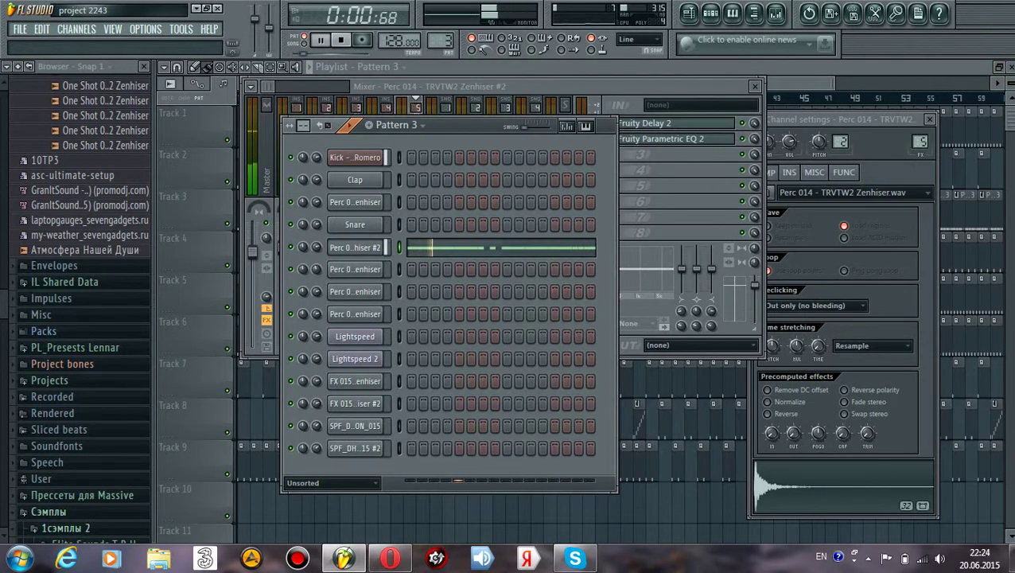
Review the Clap channel's settings and mixer effects in Pattern 4, and the Perc 019 channel's settings in Pattern 5
scroll(440, 41, "up", 1)
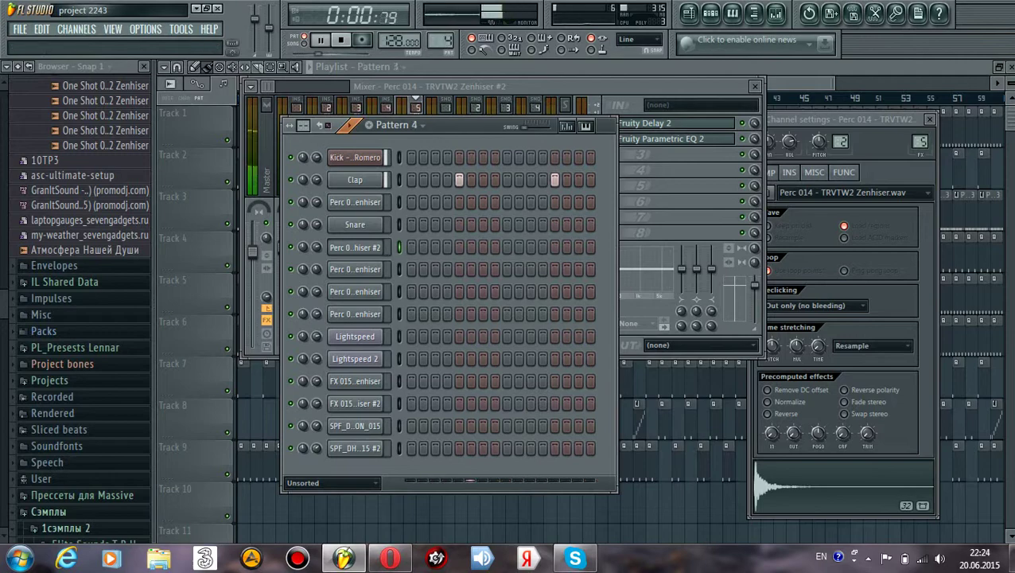
left_click(380, 179)
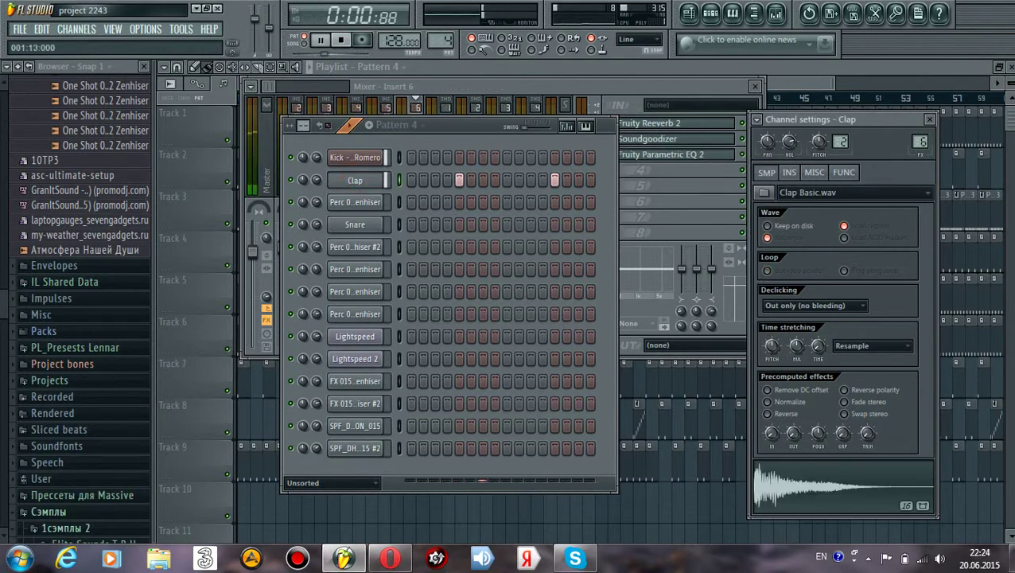
left_click(776, 13)
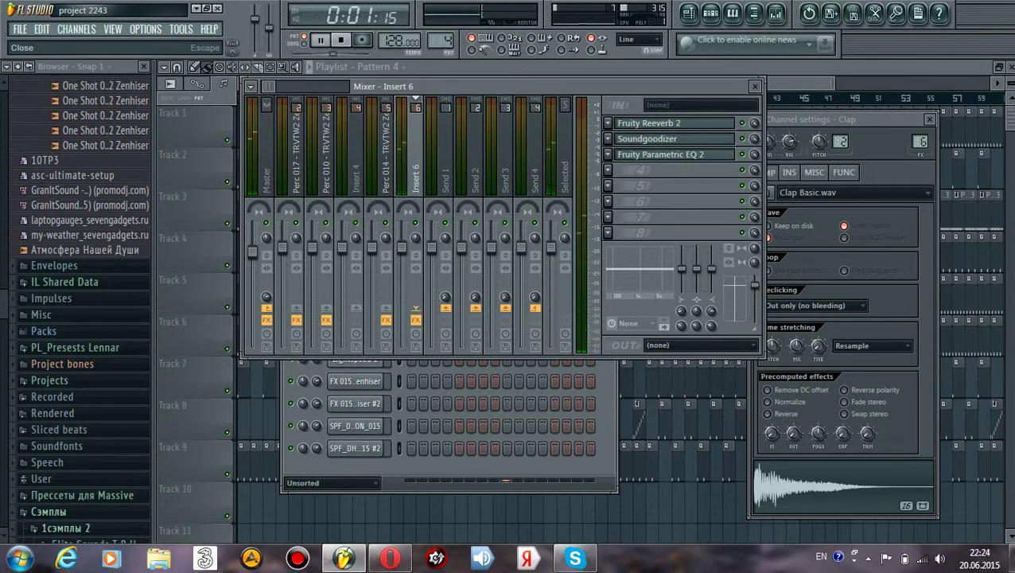
left_click(710, 14)
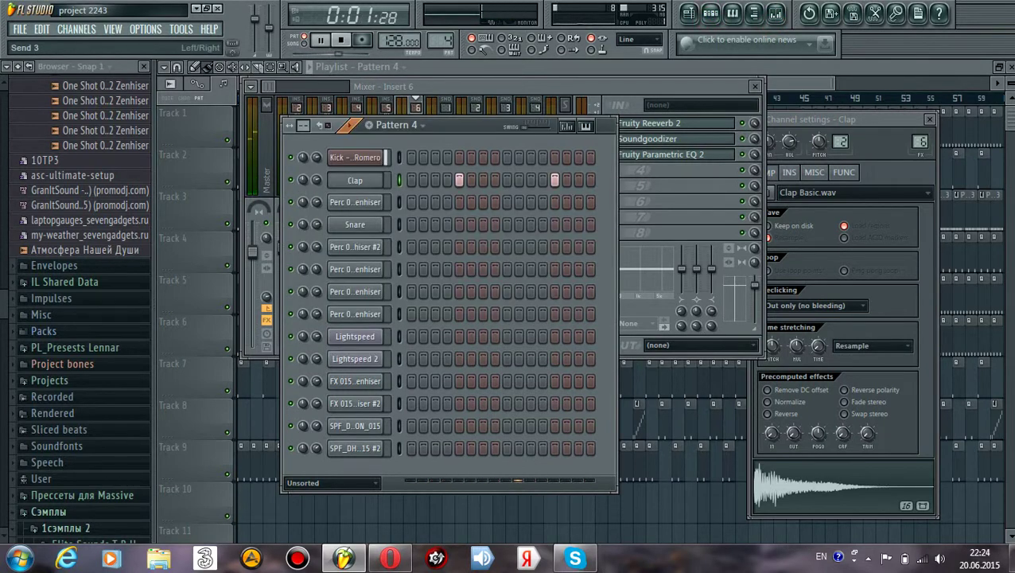
scroll(440, 41, "up", 1)
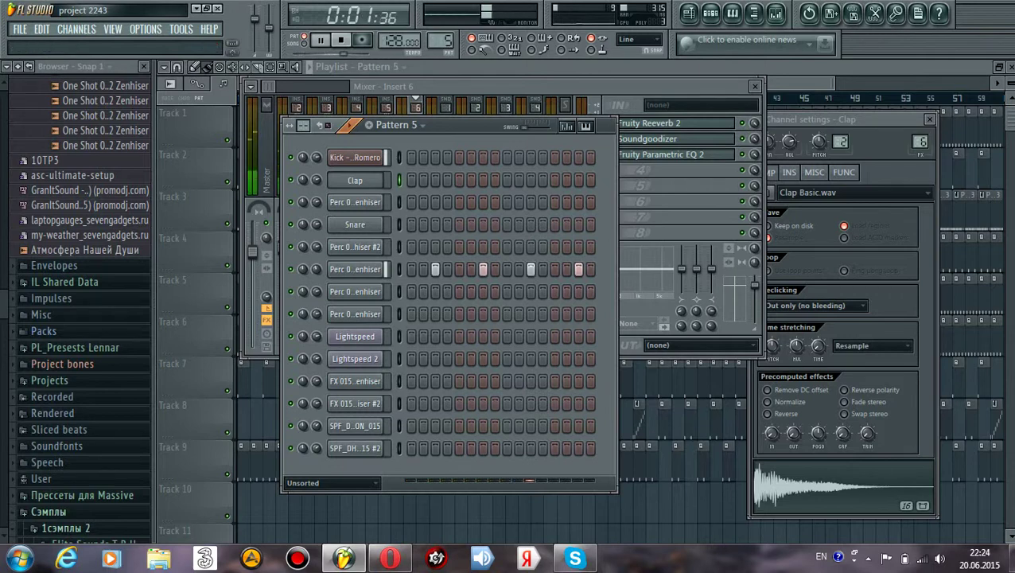
left_click(355, 269)
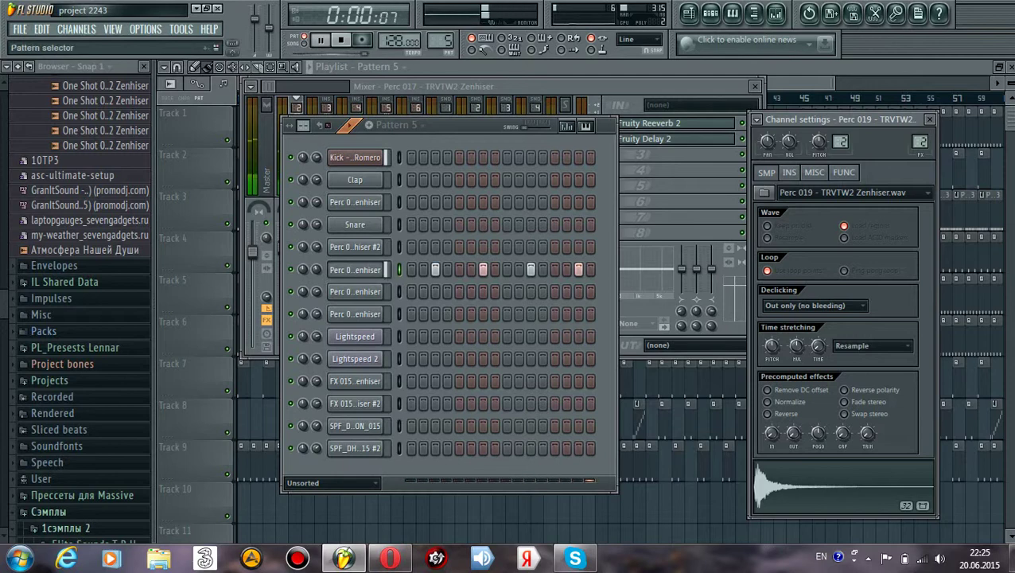
Switch to Pattern 6 and inspect the Perc 020 channel's settings and mixer effects, plus the Perc 021 channel's settings
left_click_drag(440, 41, 441, 35)
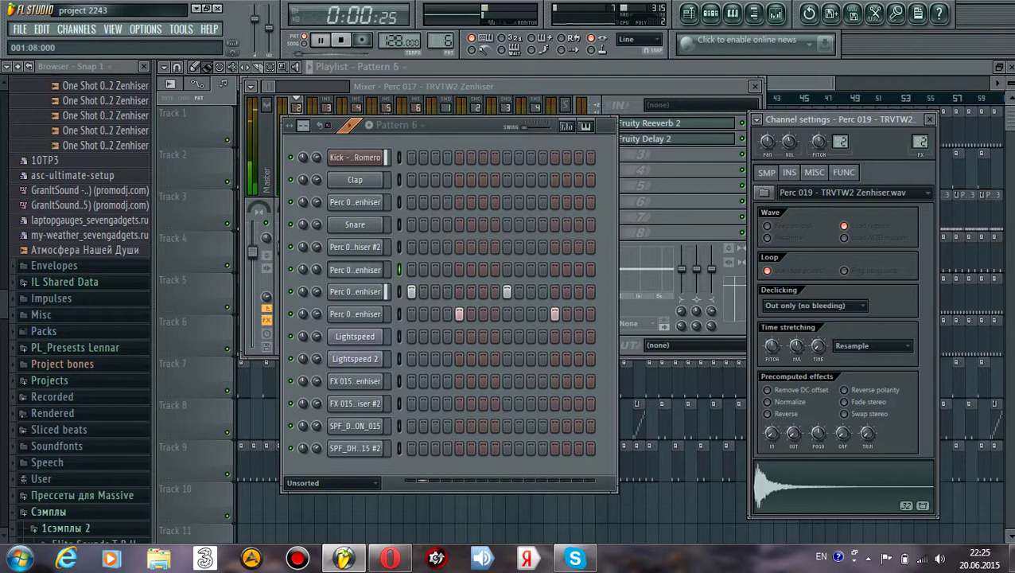
left_click(356, 292)
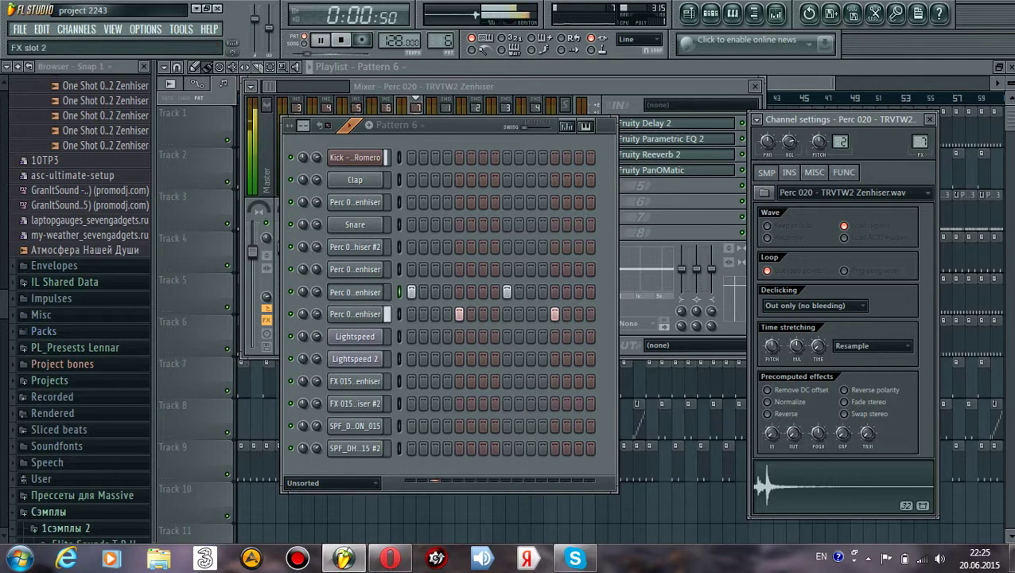
left_click(636, 86)
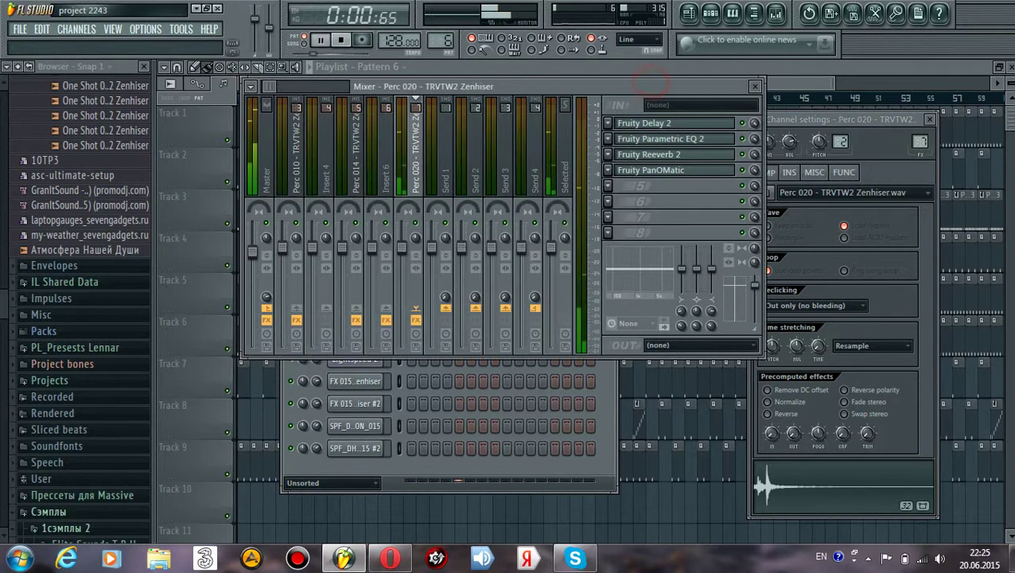
left_click(608, 170)
left_click(601, 238)
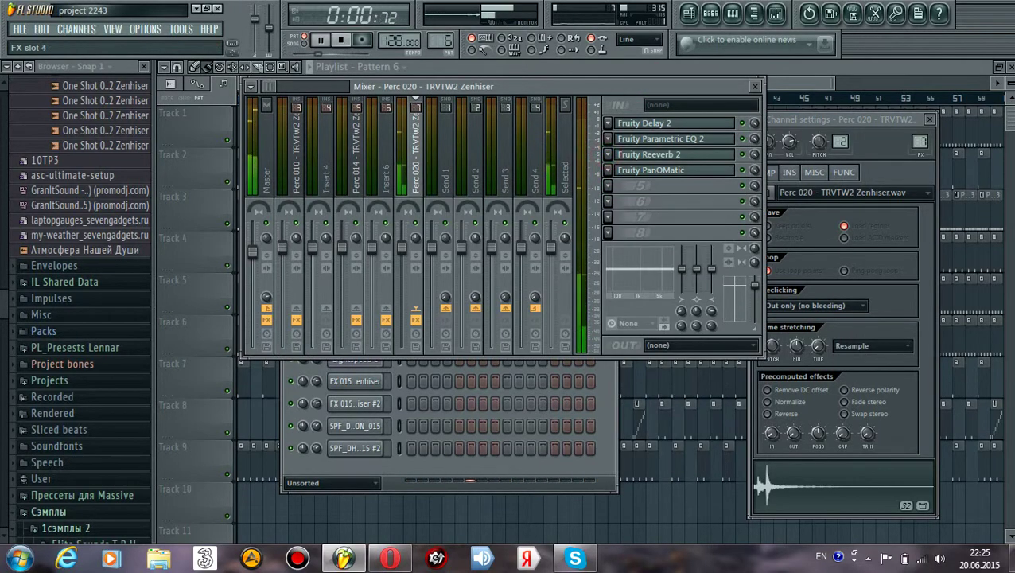
left_click(548, 467)
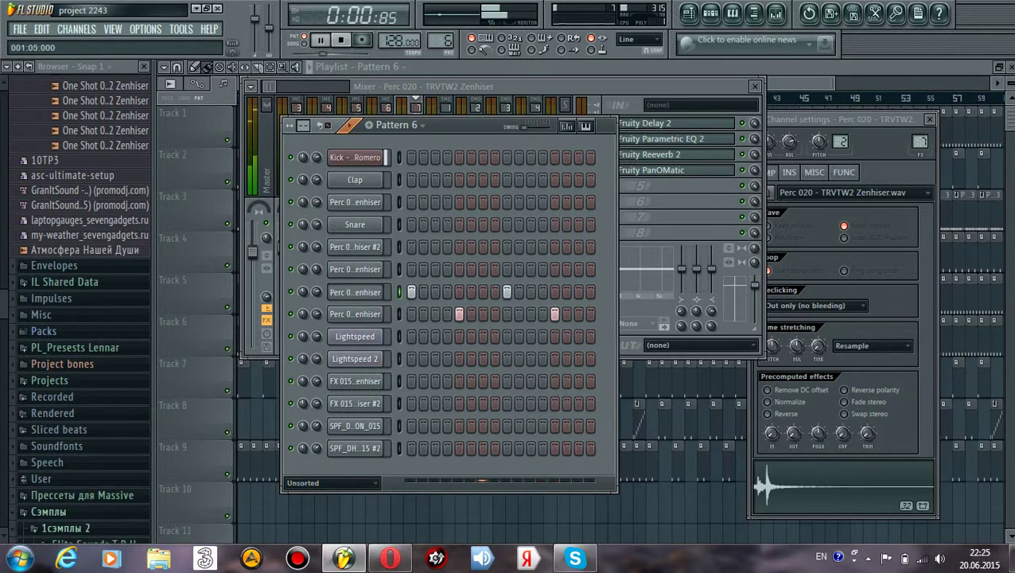
left_click(355, 314)
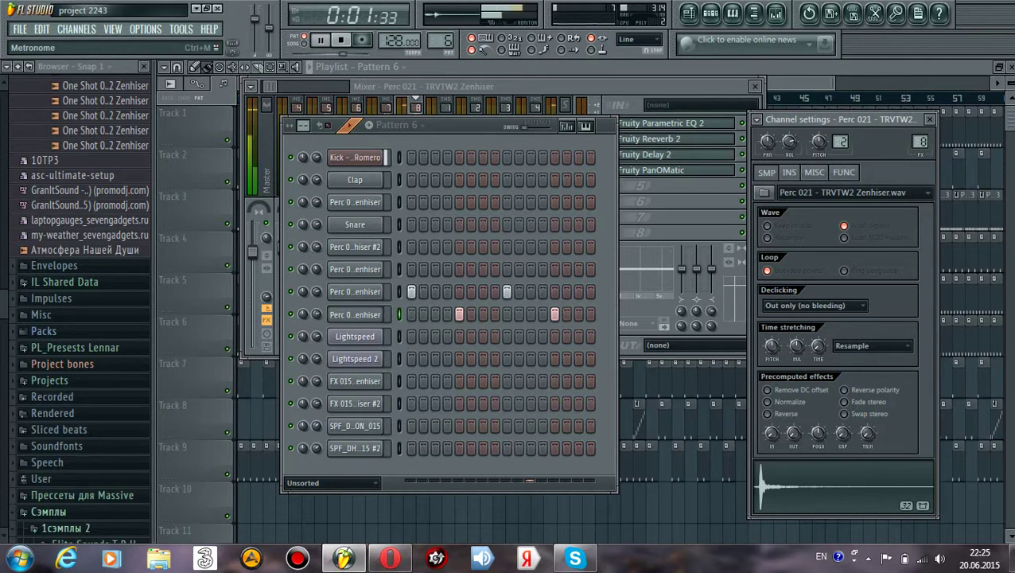
Switch to Pattern 7, open the Lightspeed channel's Sytrus plugin and view its preset list
scroll(440, 42, "up", 1)
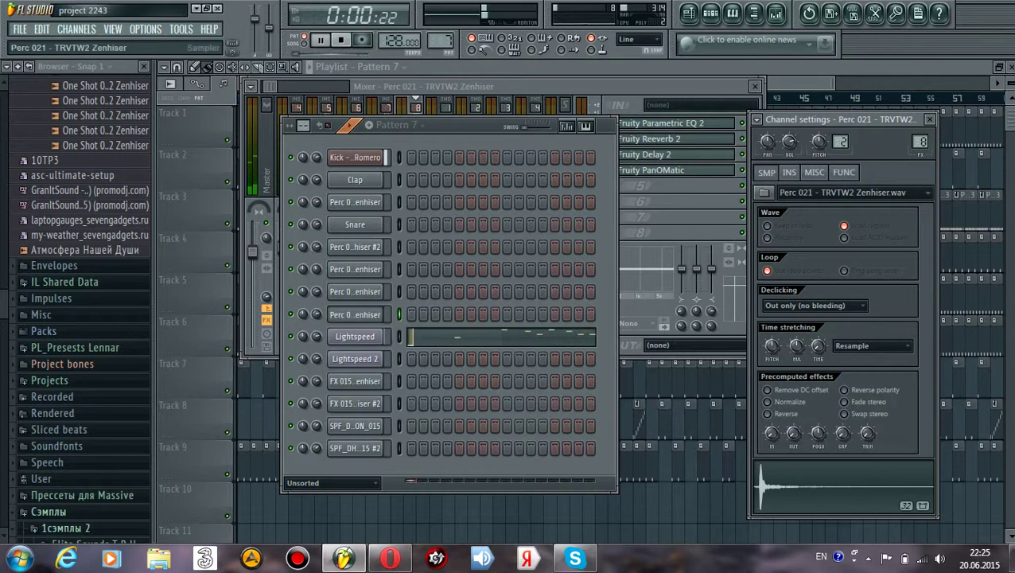
left_click(365, 337)
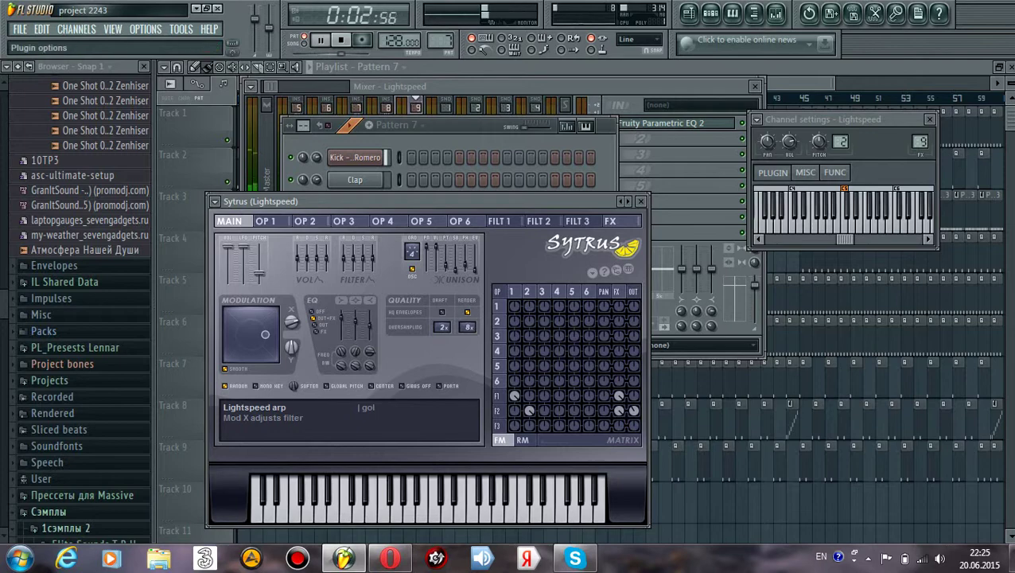
left_click(214, 202)
mouse_move(262, 241)
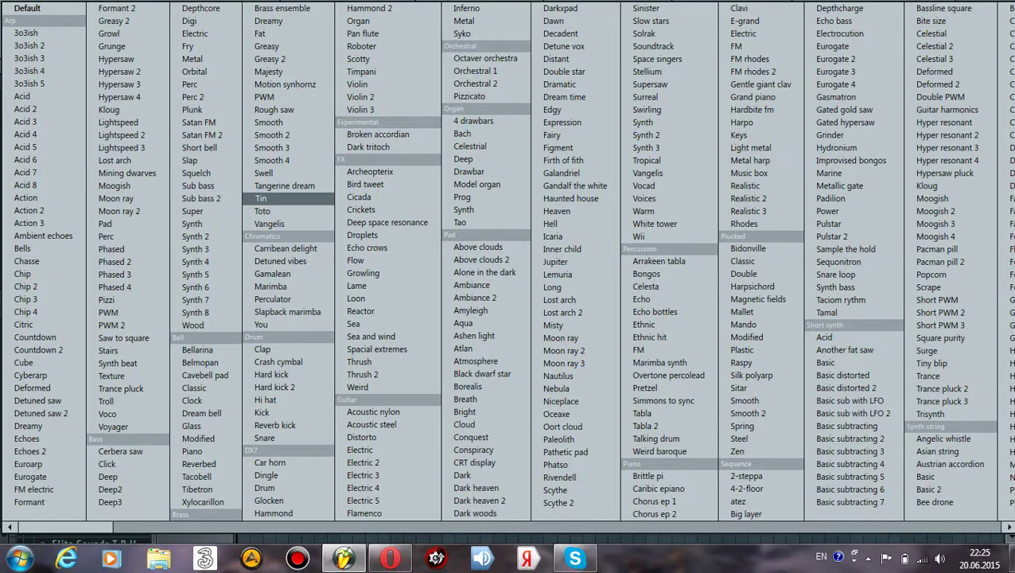
left_click(271, 198)
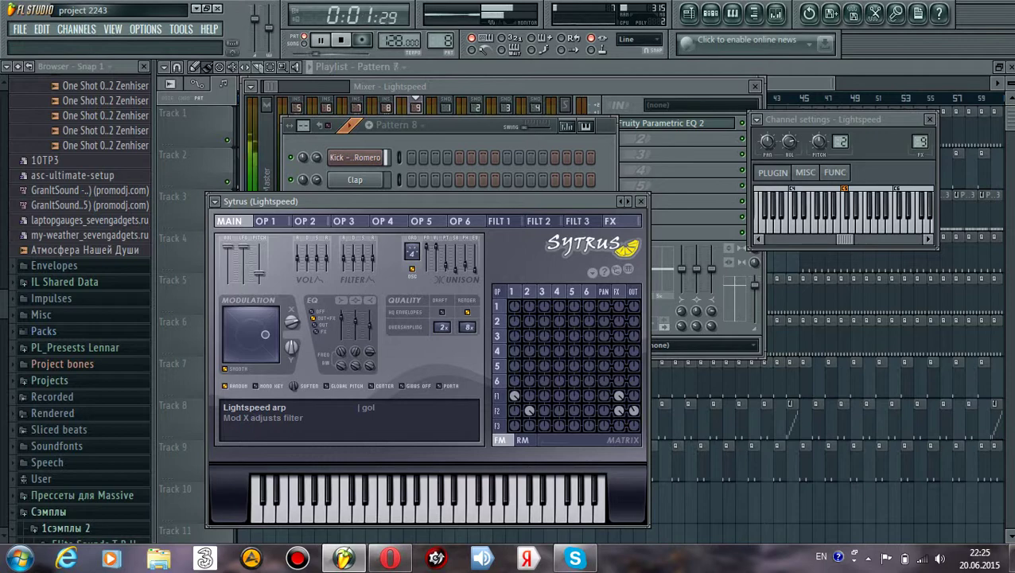
Bring up the channel list for Pattern 8 and examine the Lightspeed 2 note sequence in the piano roll
key("F6")
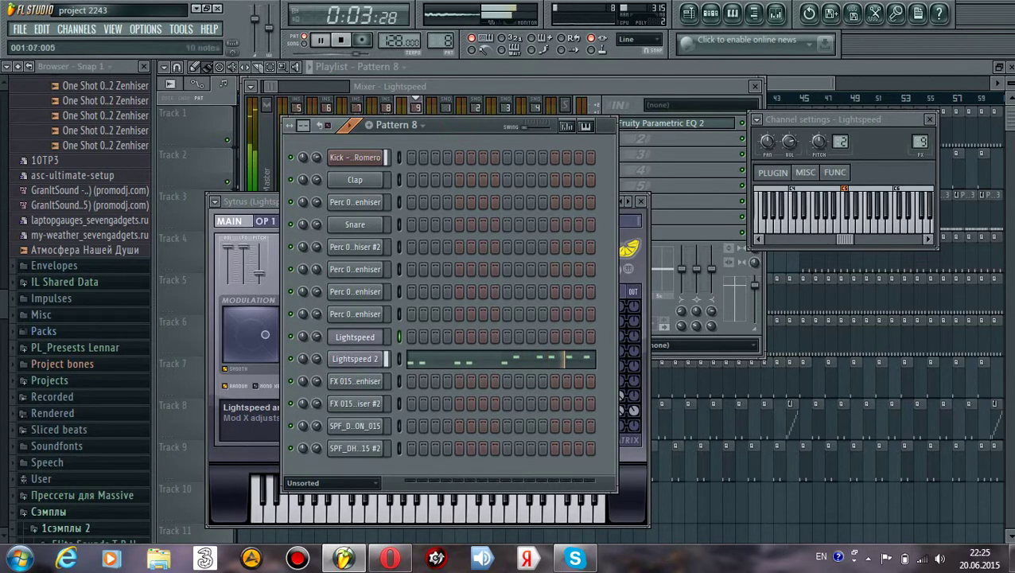
left_click(440, 358)
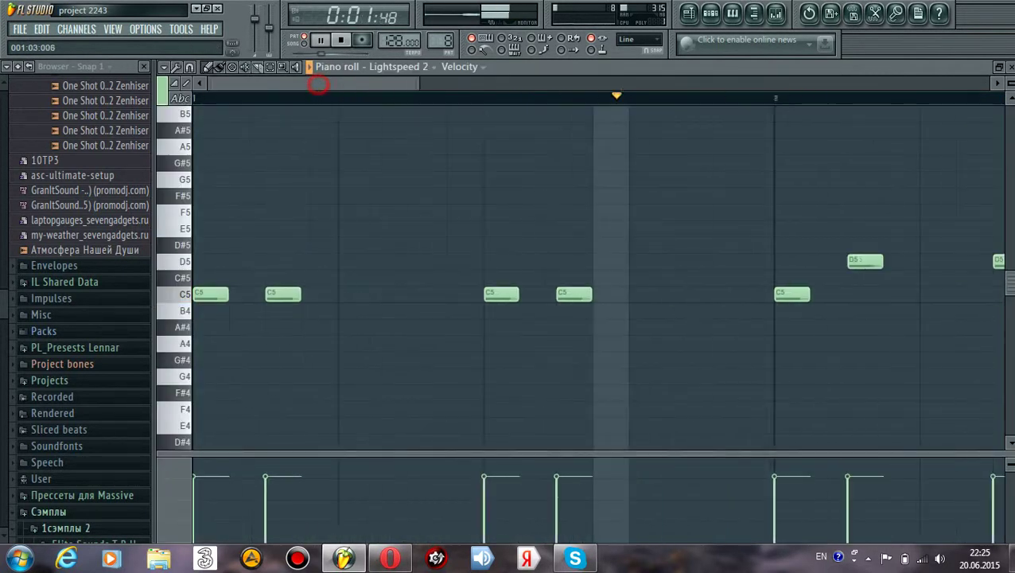
left_click_drag(318, 84, 531, 85)
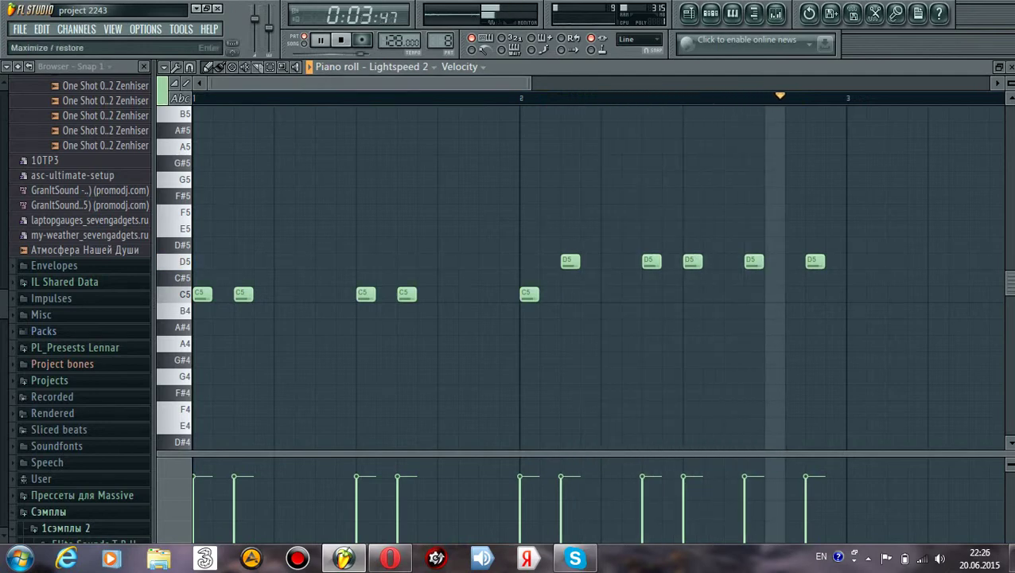
left_click(1011, 66)
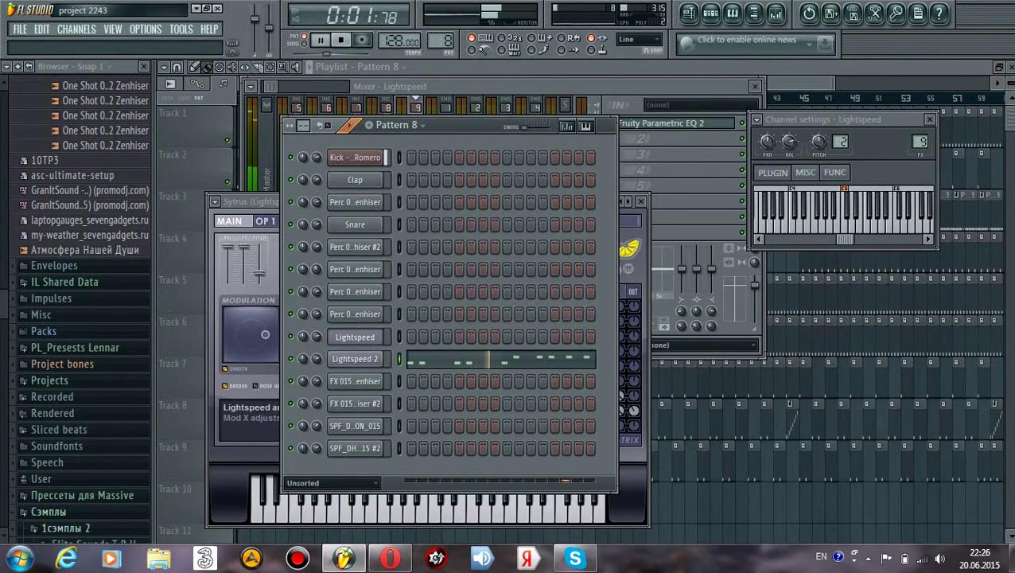
Review the FX 015 channel's settings and mixer effects in Pattern 9, and play Patterns 10 and 11
scroll(441, 41, "up", 1)
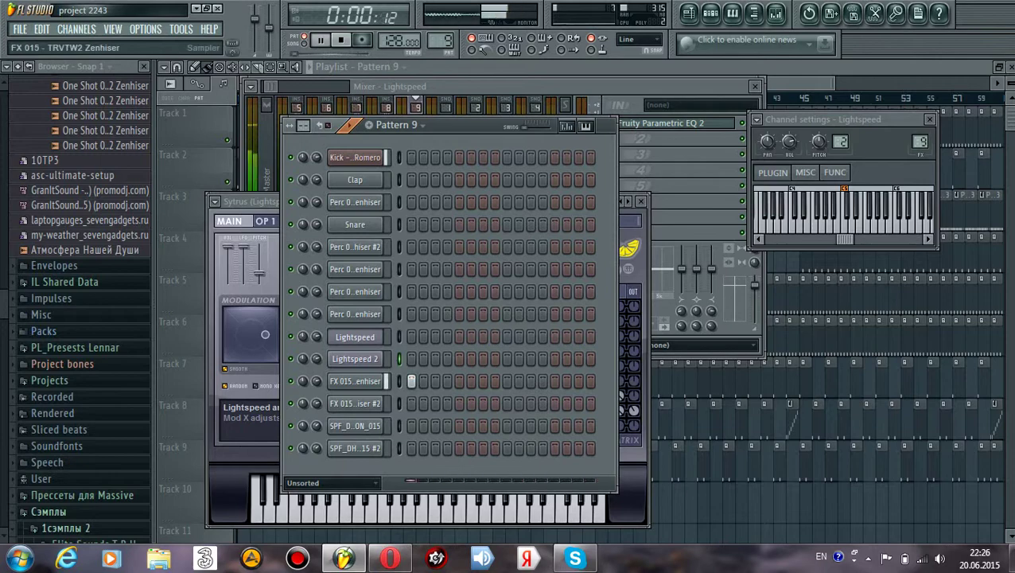
left_click(372, 380)
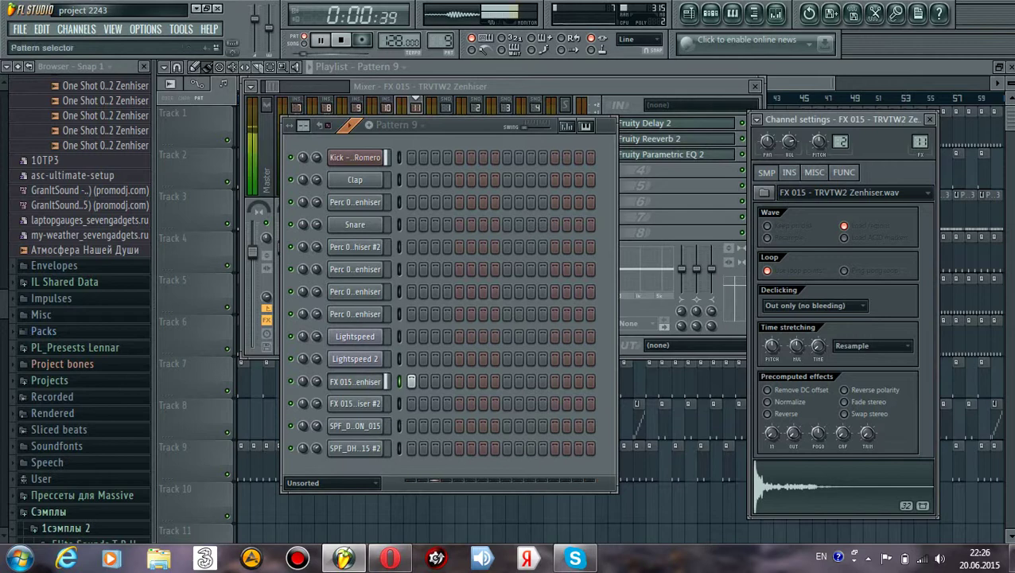
scroll(440, 41, "up", 1)
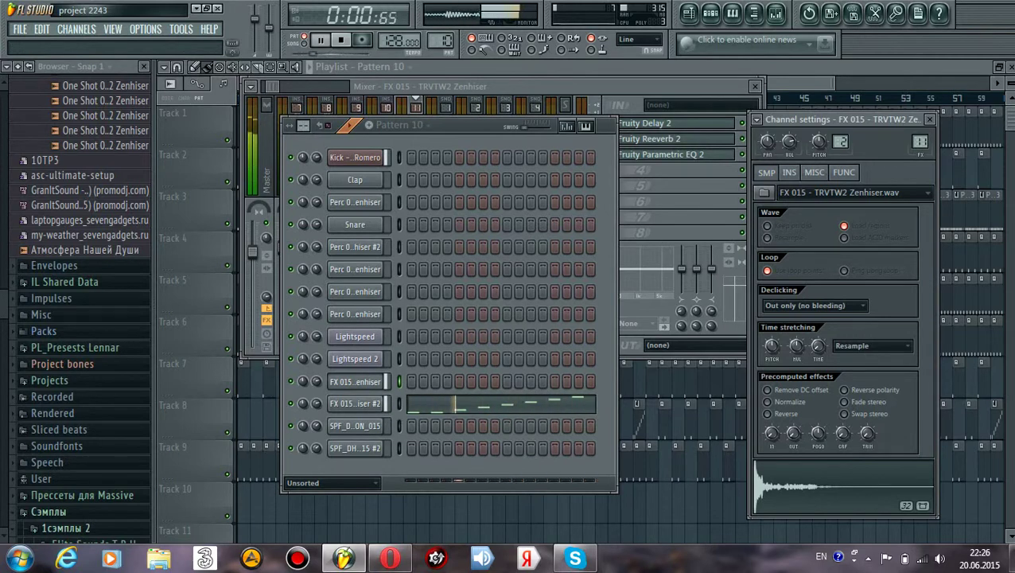
scroll(439, 41, "up", 1)
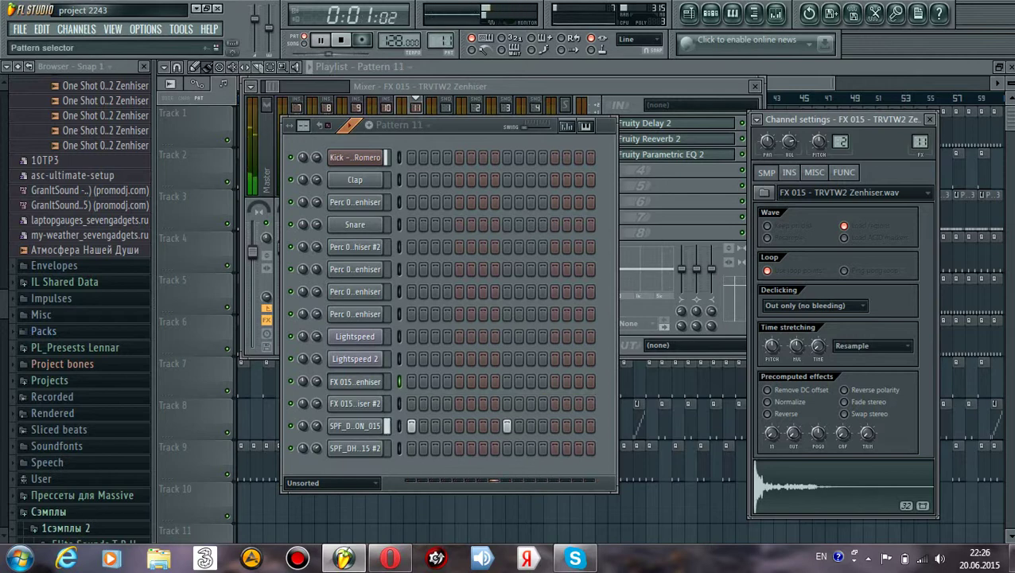
Switch to Pattern 12 and inspect the SPF_DHD1_PERCUSSION_015 #2 channel's settings, mixer effects and Gross Beat plugin
scroll(440, 41, "up", 1)
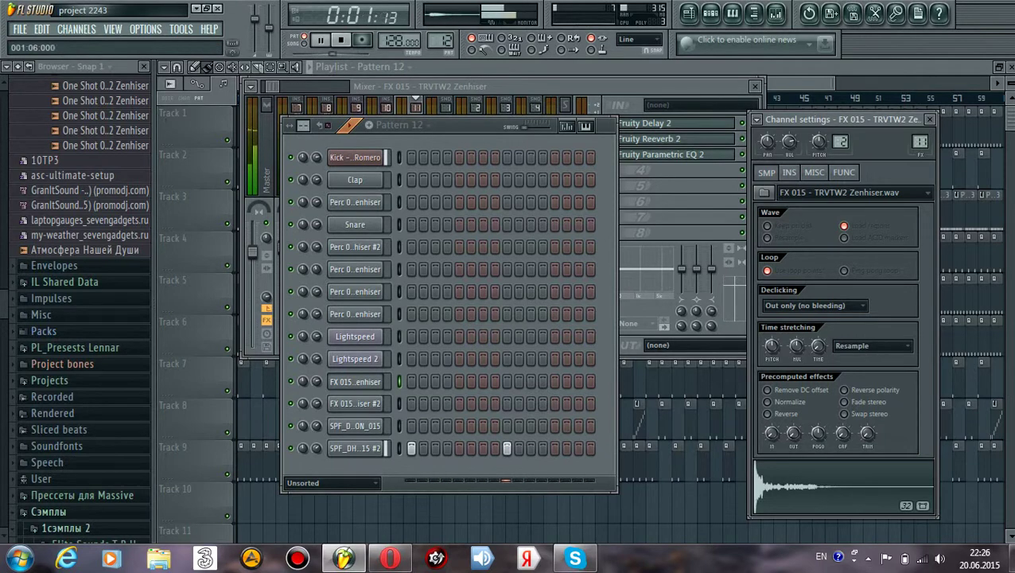
left_click(354, 448)
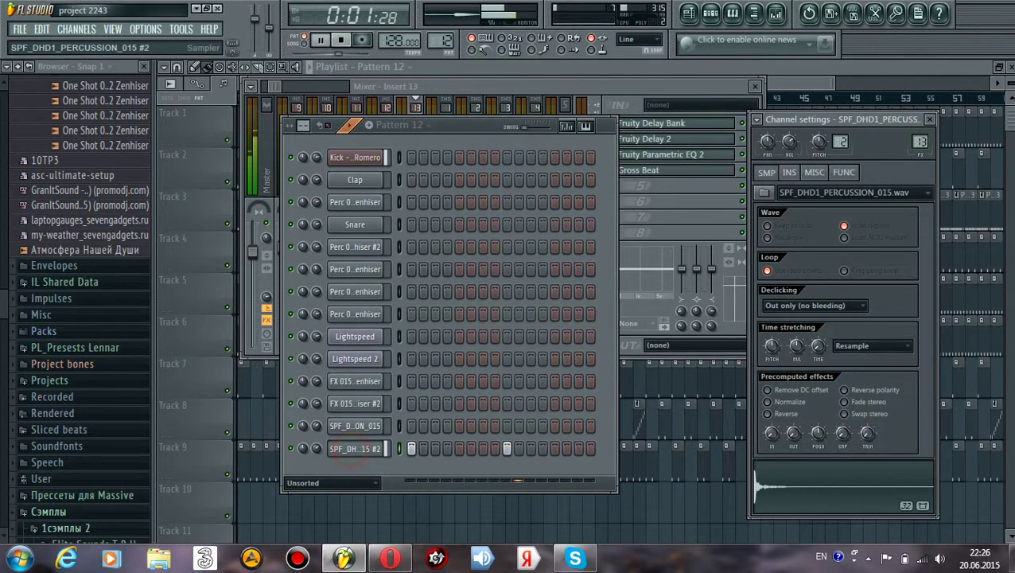
left_click(651, 170)
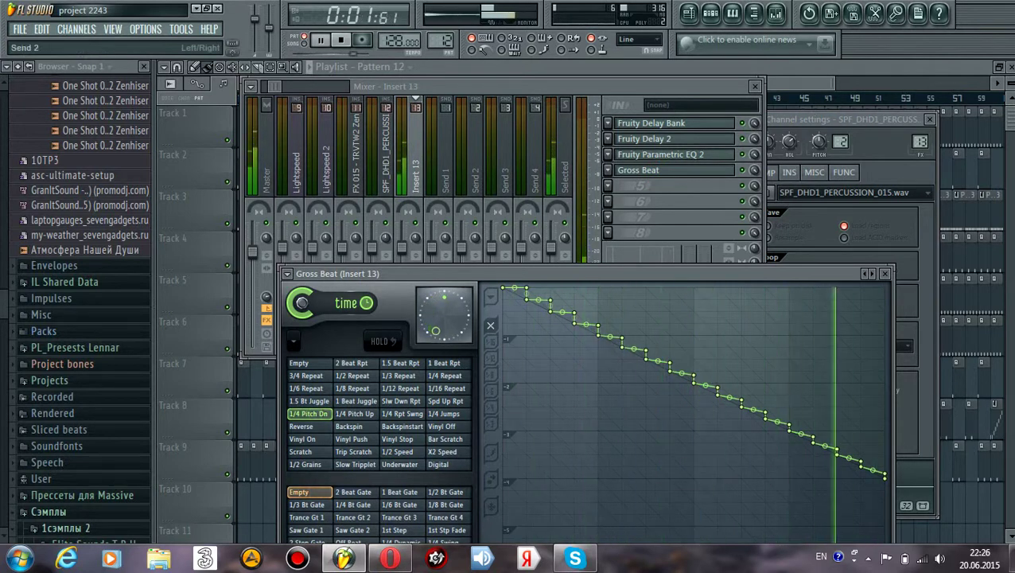
Clear the open windows, play the full song in the playlist and examine the pattern layout of its opening bars
key("F12")
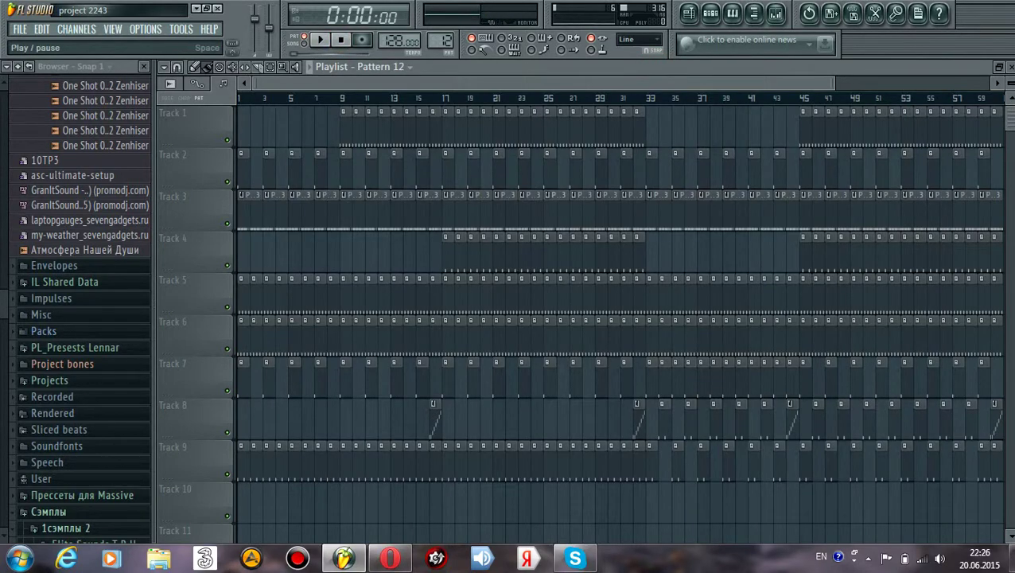
left_click(318, 39)
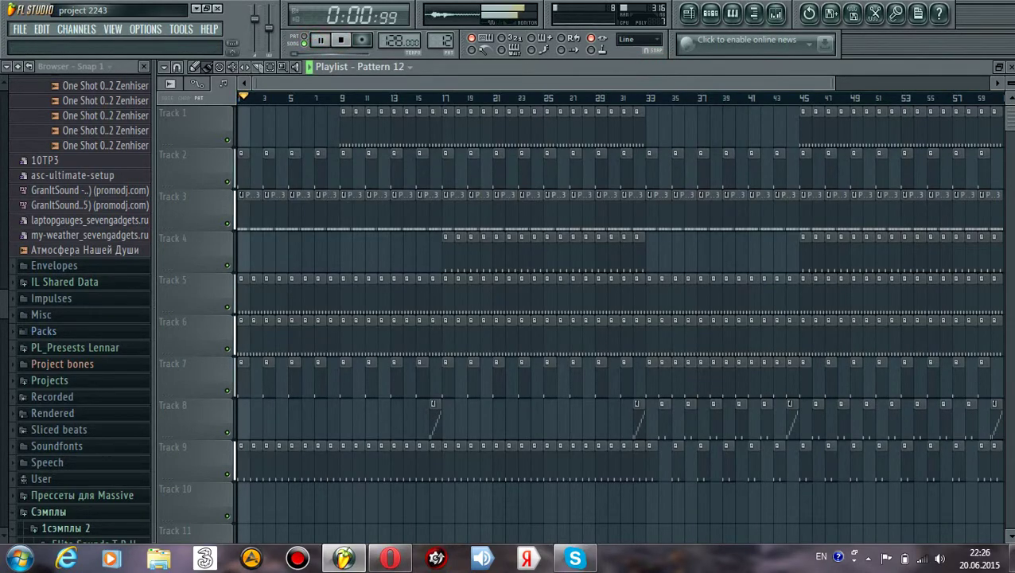
left_click_drag(834, 83, 457, 83)
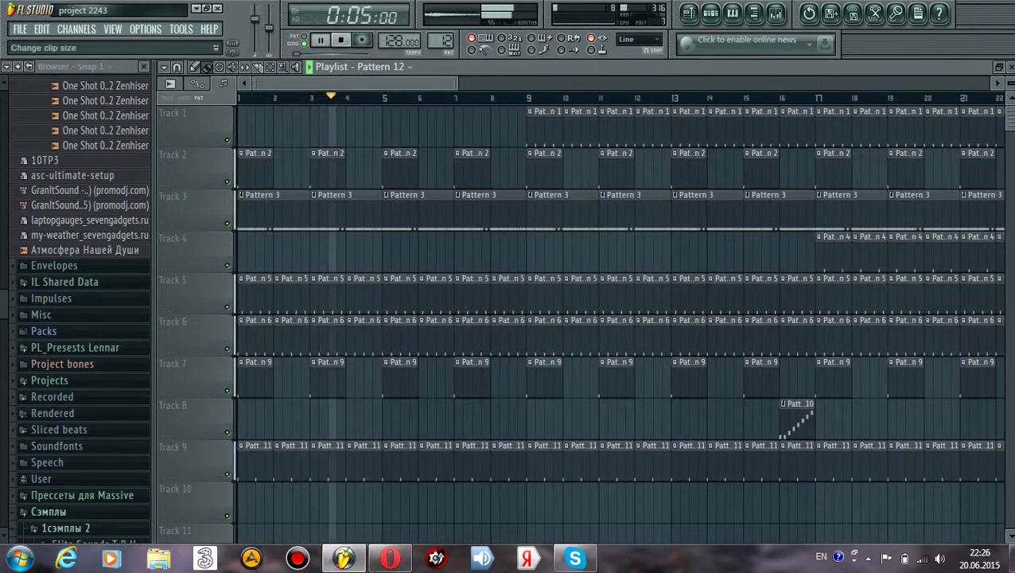
scroll(620, 318, "down", 1)
scroll(620, 318, "up", 2)
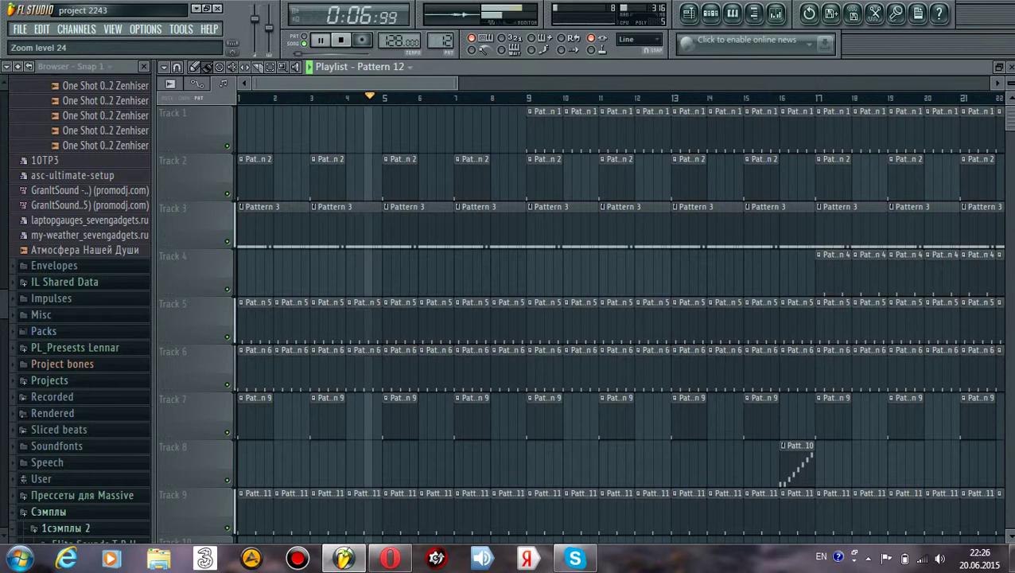
scroll(620, 318, "up", 1)
scroll(620, 318, "up", 3)
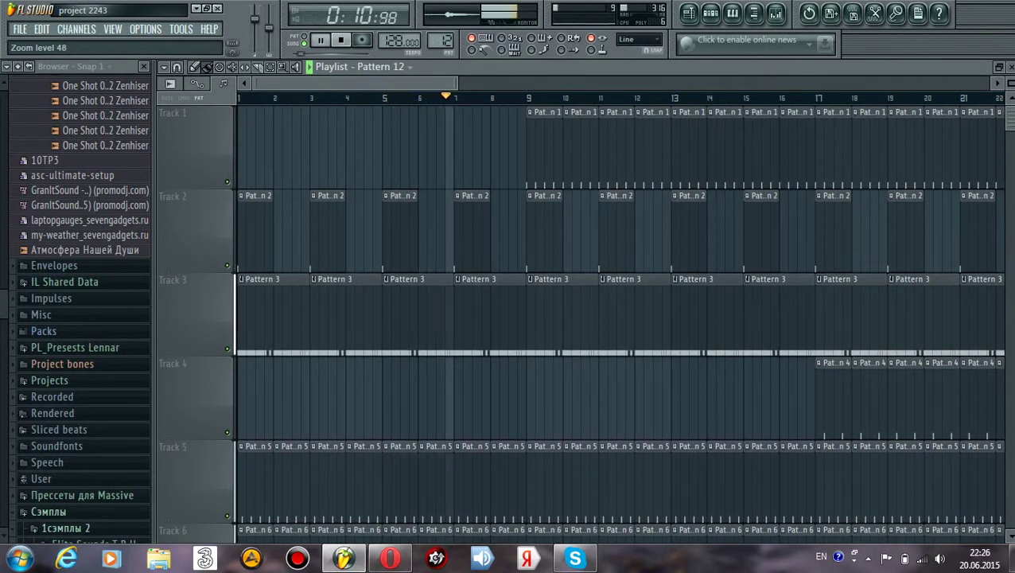
scroll(620, 318, "down", 5)
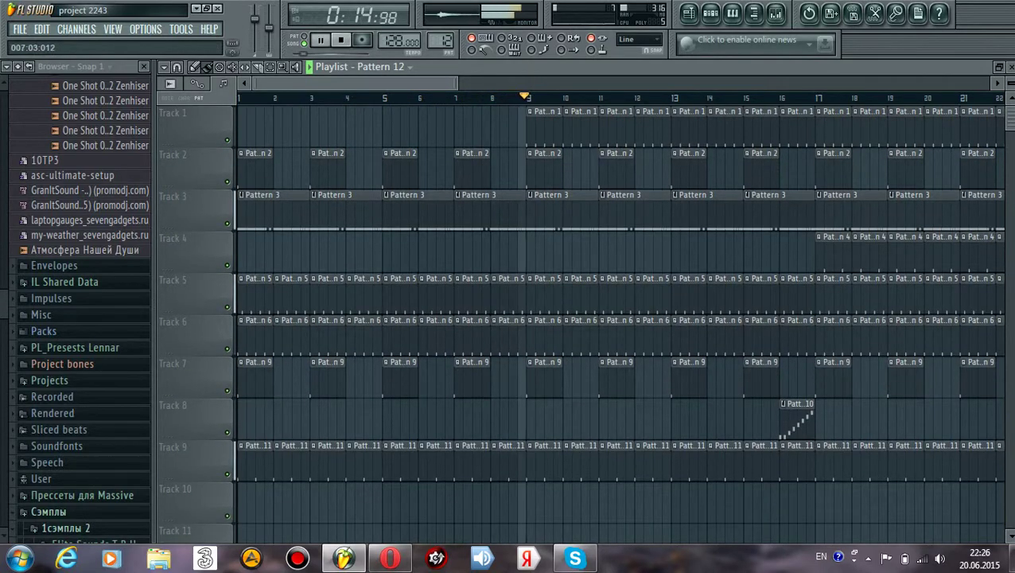
Follow playback through the rest of the arrangement to the section starting at bar 33, and check the mixer levels
scroll(619, 311, "right", 5)
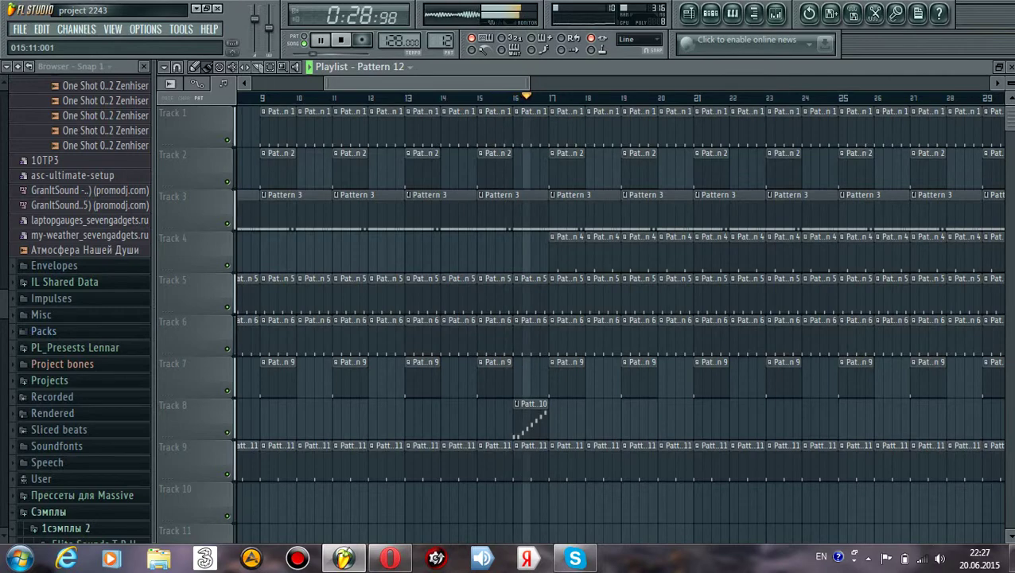
left_click_drag(485, 82, 507, 83)
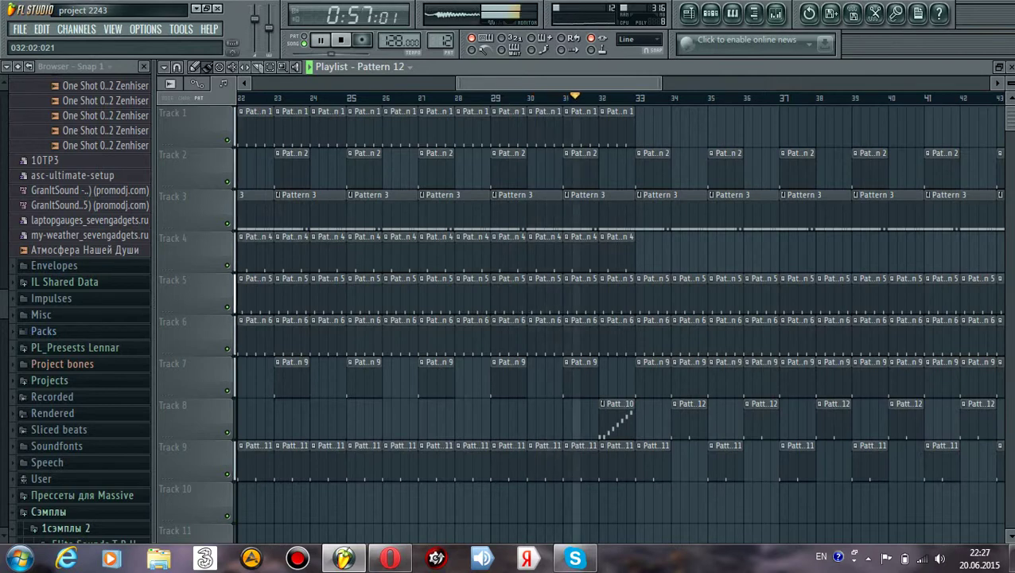
left_click_drag(580, 84, 651, 83)
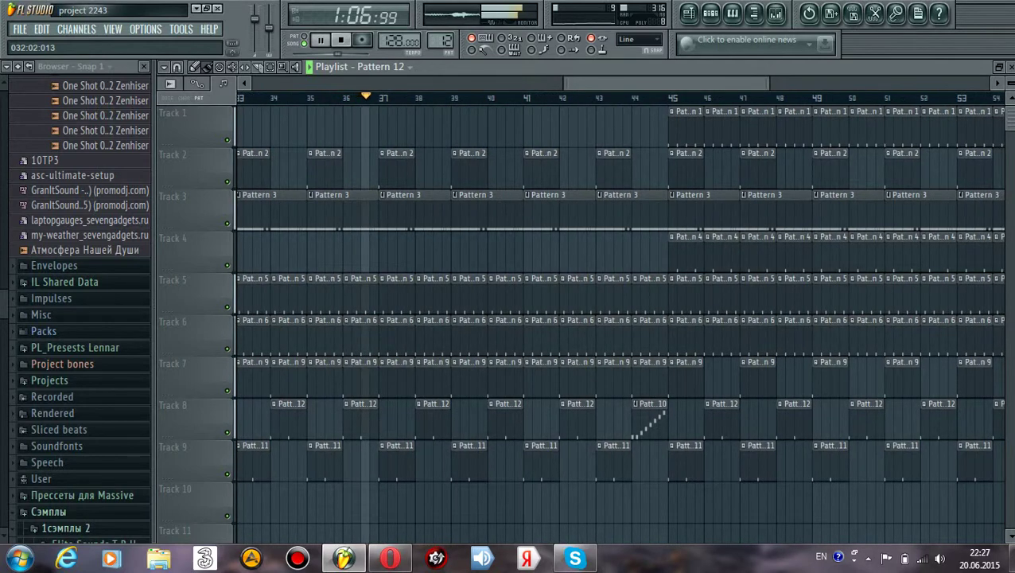
left_click(774, 14)
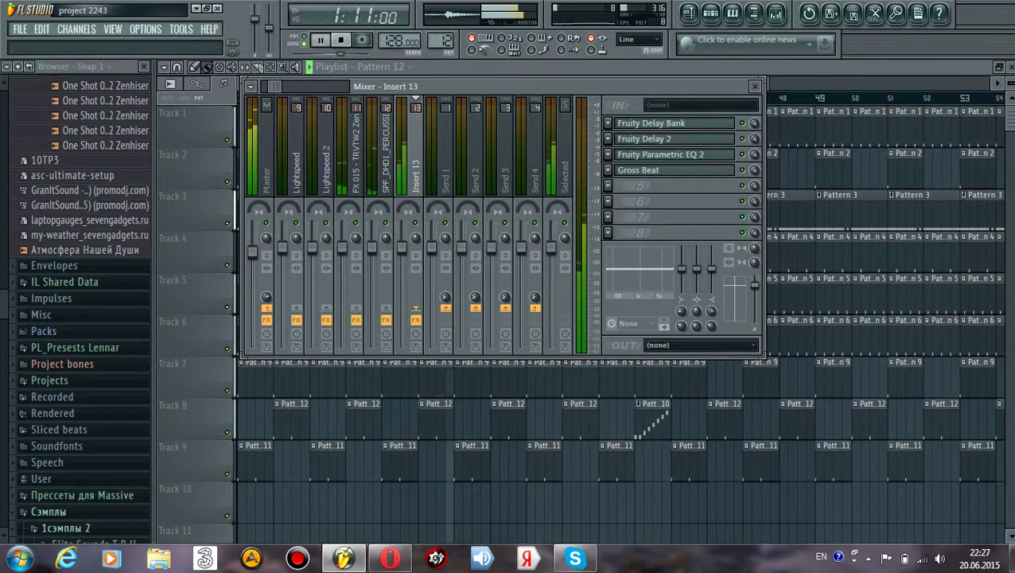
left_click(754, 86)
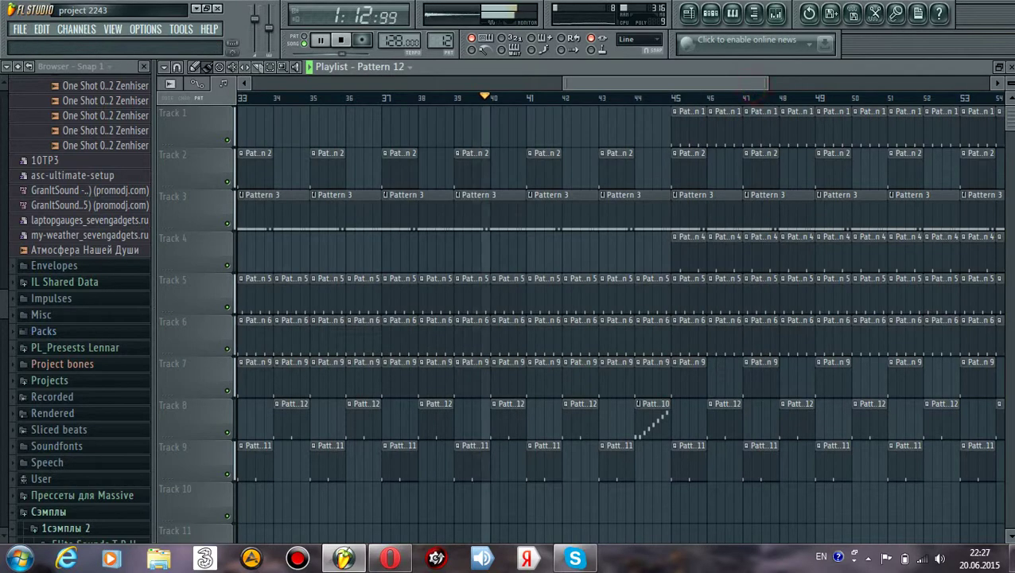